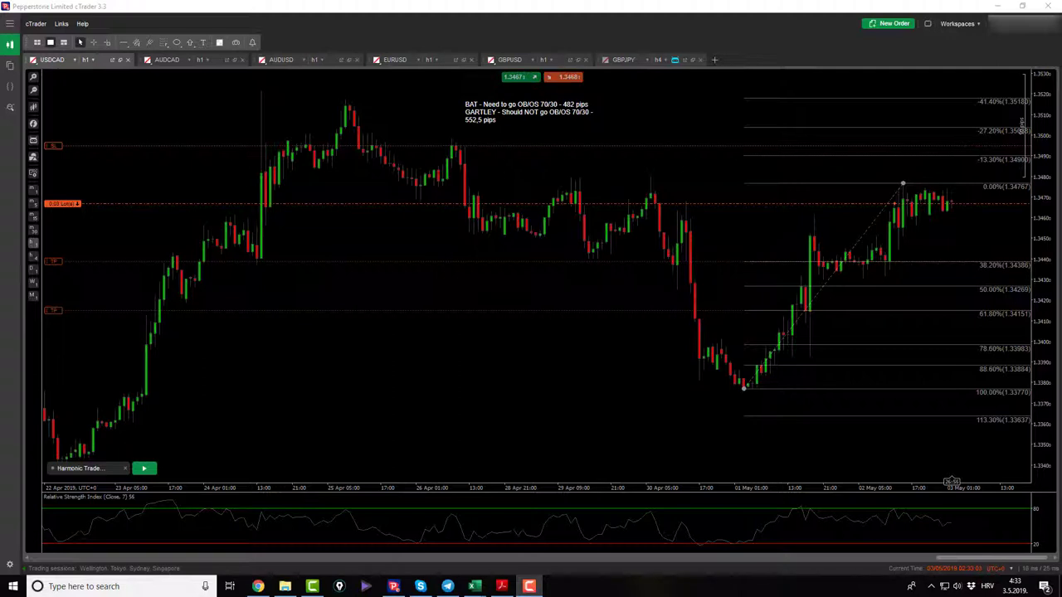
Step: Start Harmonic Trader and draw a USDCAD Bat from the 30 Apr high: entry 1.3468, stop 1.34944
{"action": "left_click", "coordinate": [144, 468]}
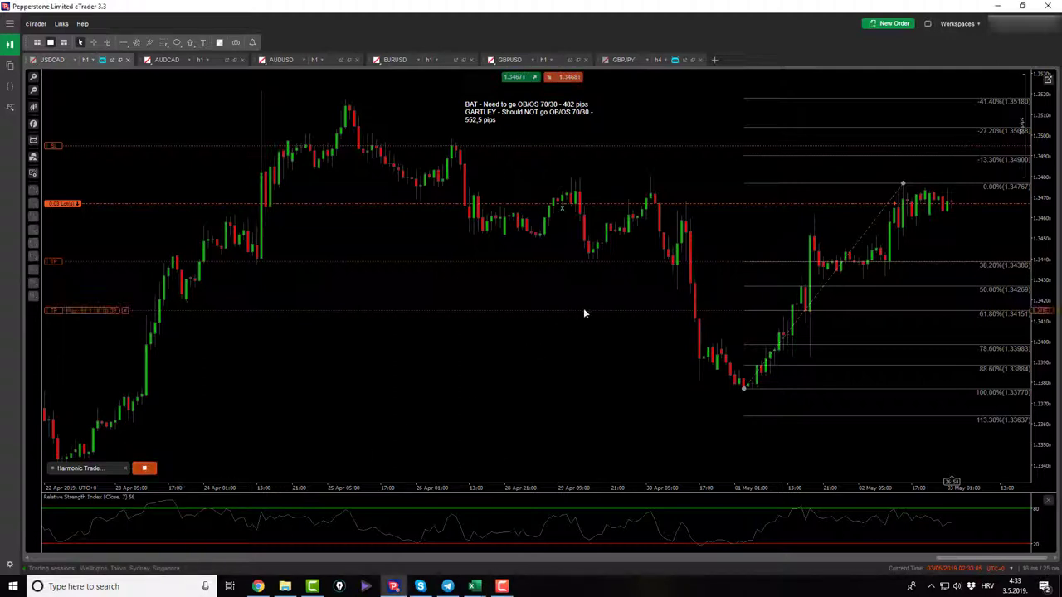
{"action": "left_click", "coordinate": [651, 170]}
{"action": "left_click", "coordinate": [743, 387]}
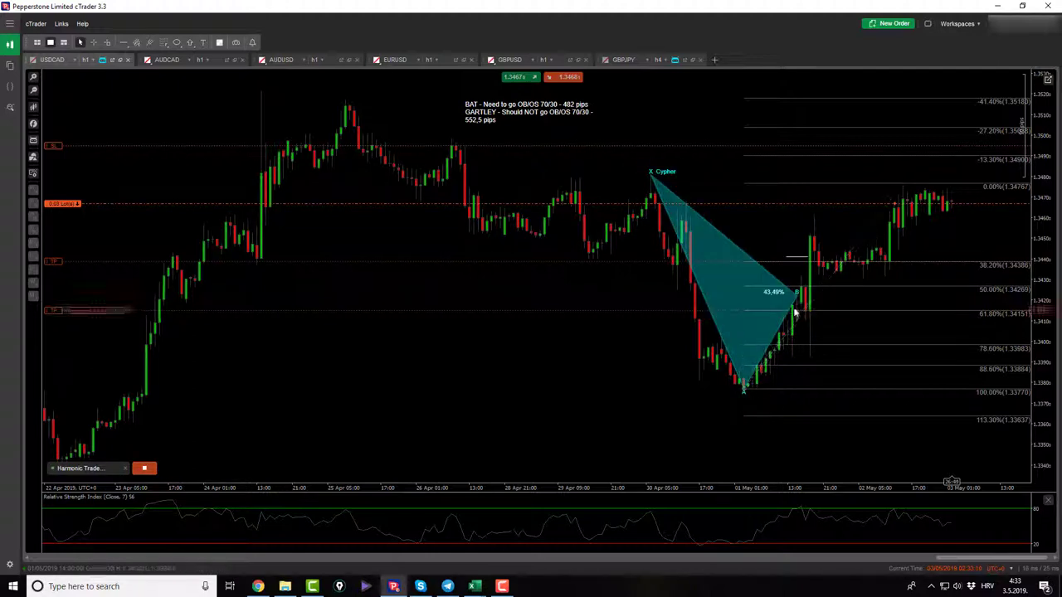
{"action": "left_click", "coordinate": [801, 283]}
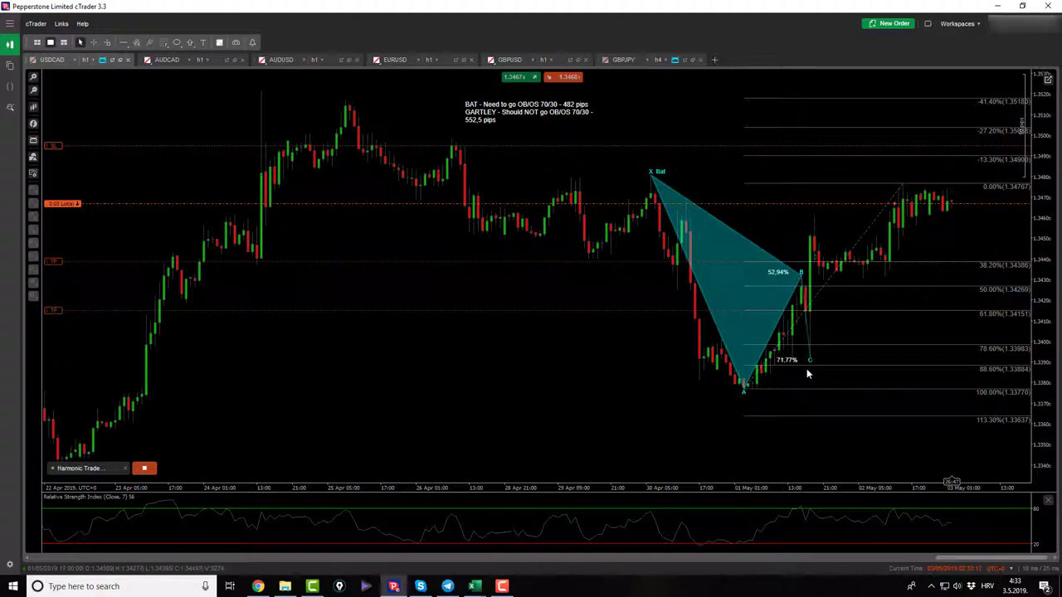
{"action": "left_click", "coordinate": [807, 362]}
{"action": "left_click", "coordinate": [900, 214]}
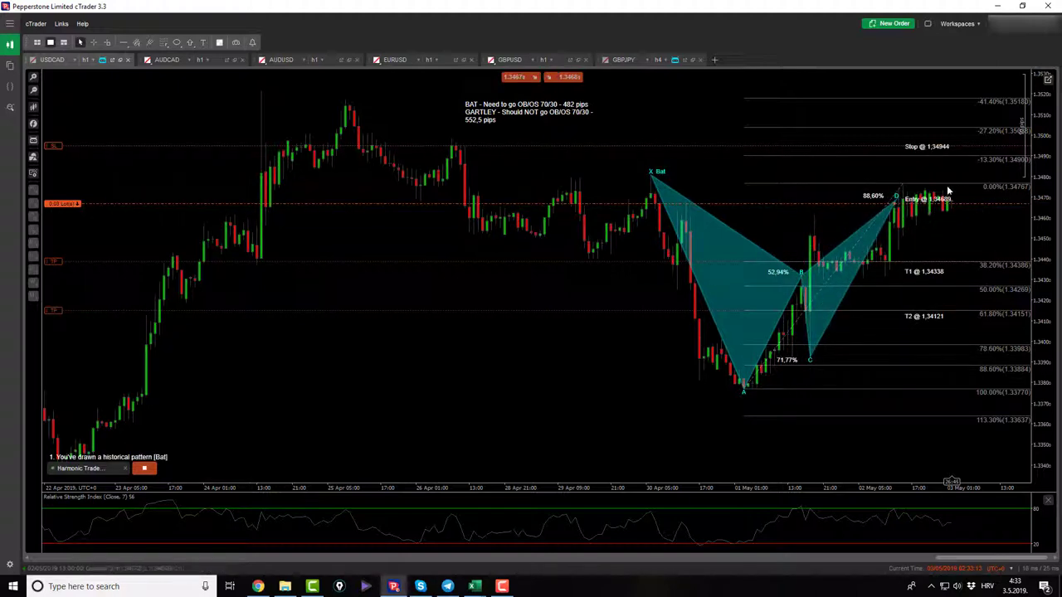
Step: Toggle the crosshair on the USDCAD chart, then bring up the AUDCAD hourly chart
{"action": "mouse_move", "coordinate": [899, 207]}
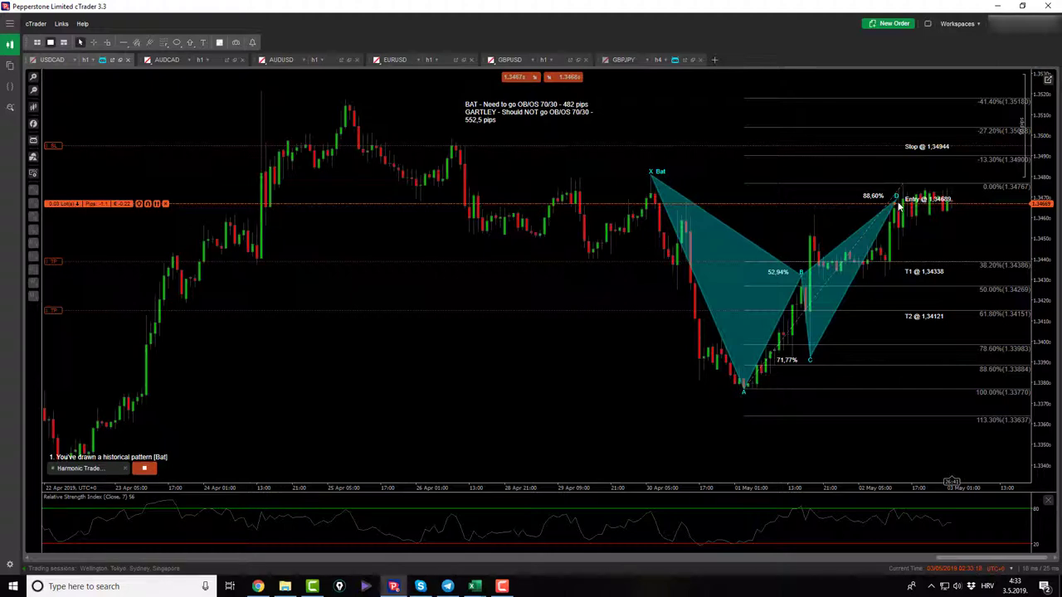
{"action": "middle_click", "coordinate": [934, 228]}
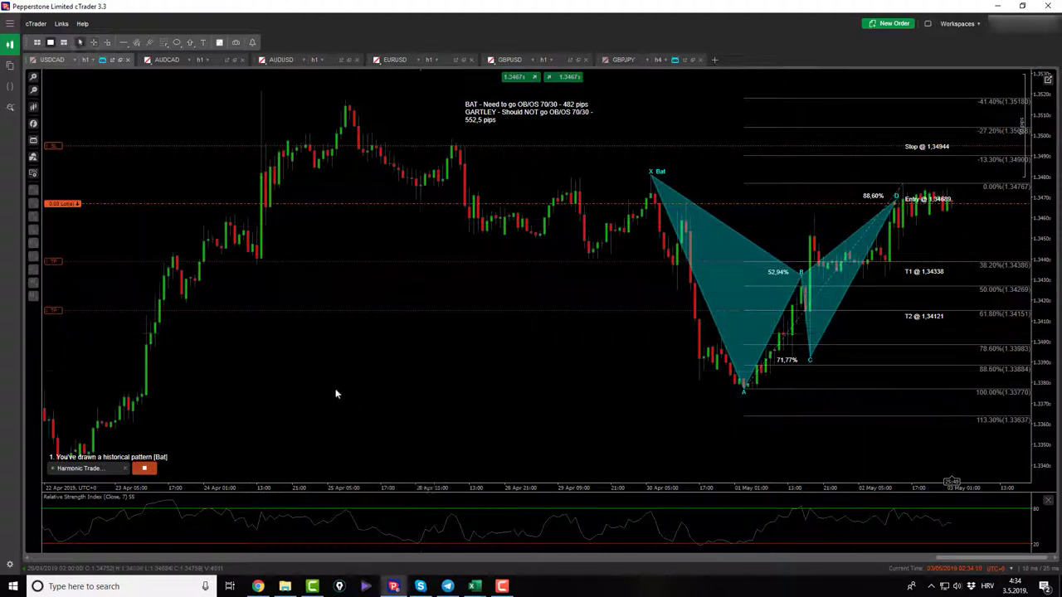
{"action": "left_click", "coordinate": [166, 60]}
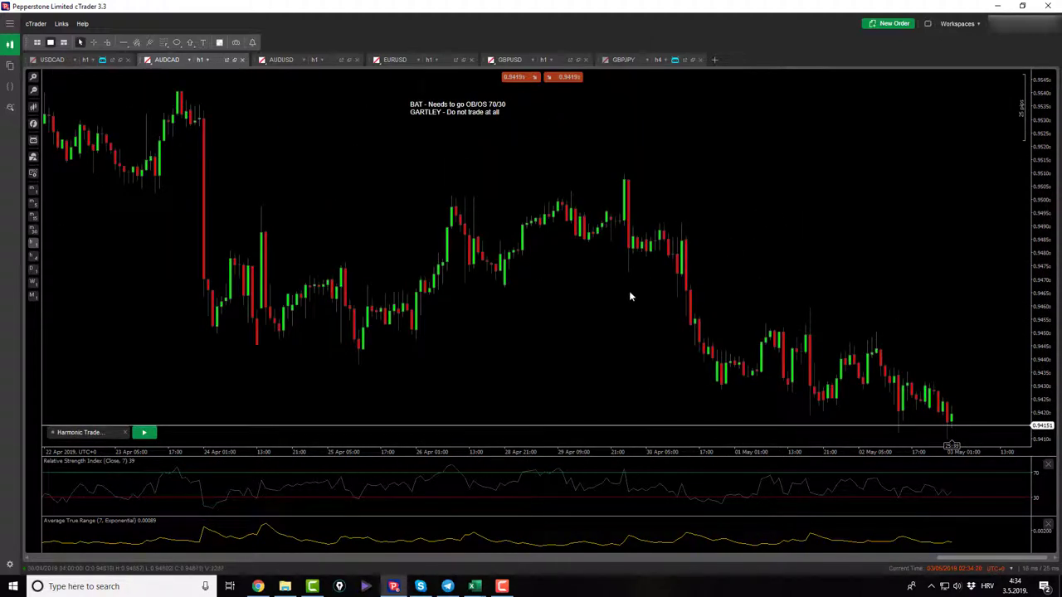
Step: On the AUDUSD chart, measure the distance between two swing points with the crosshair
{"action": "left_click", "coordinate": [283, 60]}
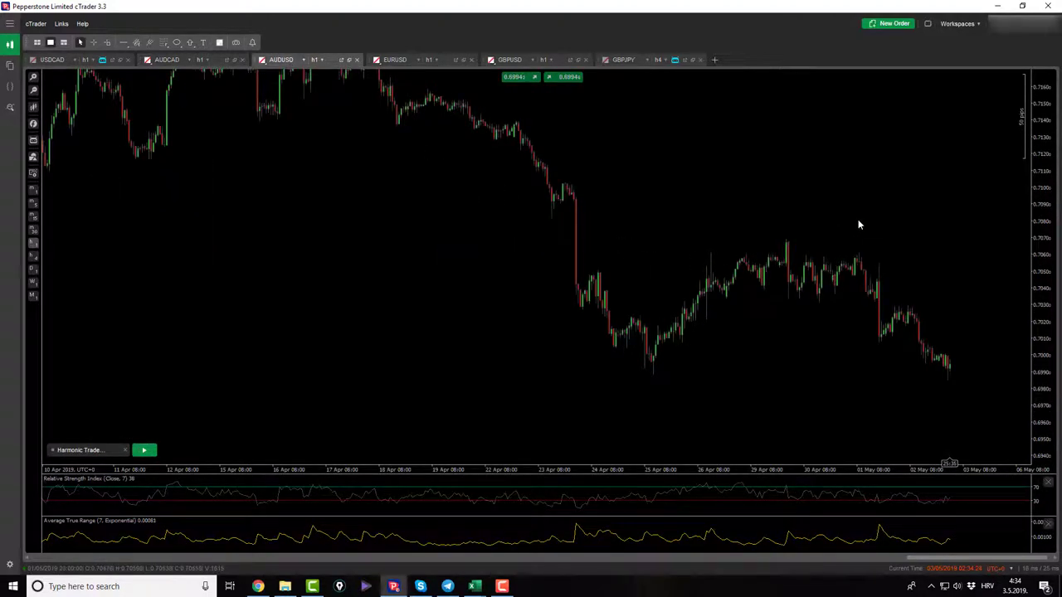
{"action": "middle_click", "coordinate": [794, 352]}
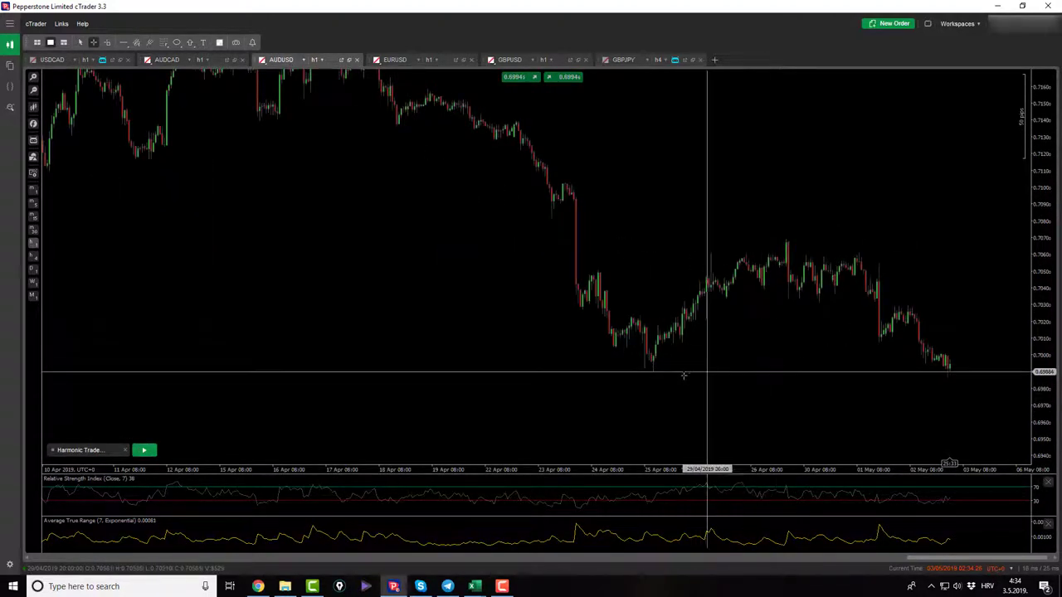
{"action": "left_click_drag", "start_coordinate": [652, 367], "coordinate": [814, 319]}
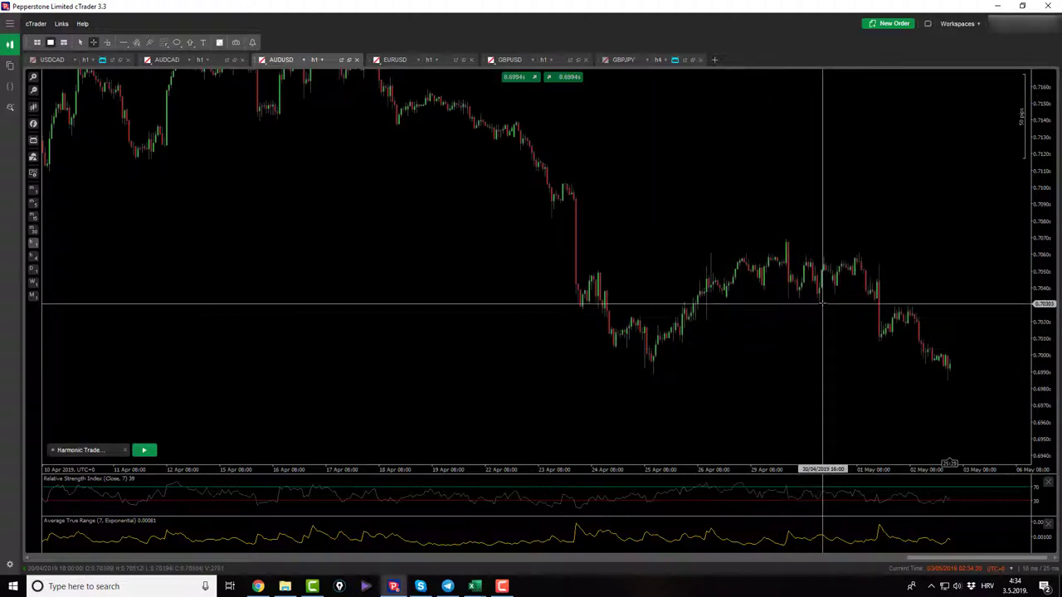
{"action": "middle_click", "coordinate": [815, 322]}
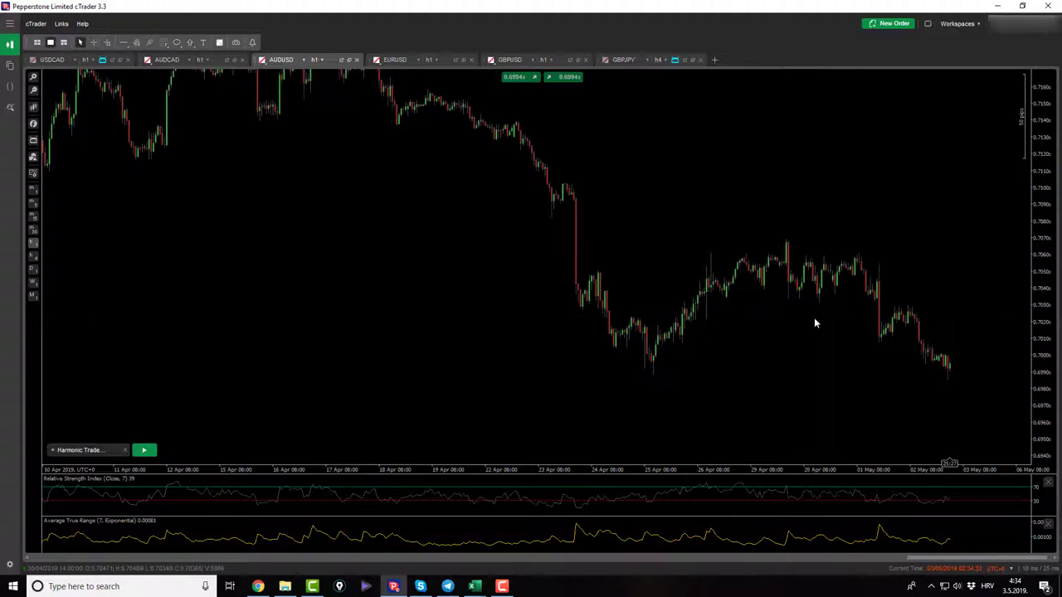
{"action": "scroll", "coordinate": [813, 322], "scroll_direction": "up", "scroll_amount": 2}
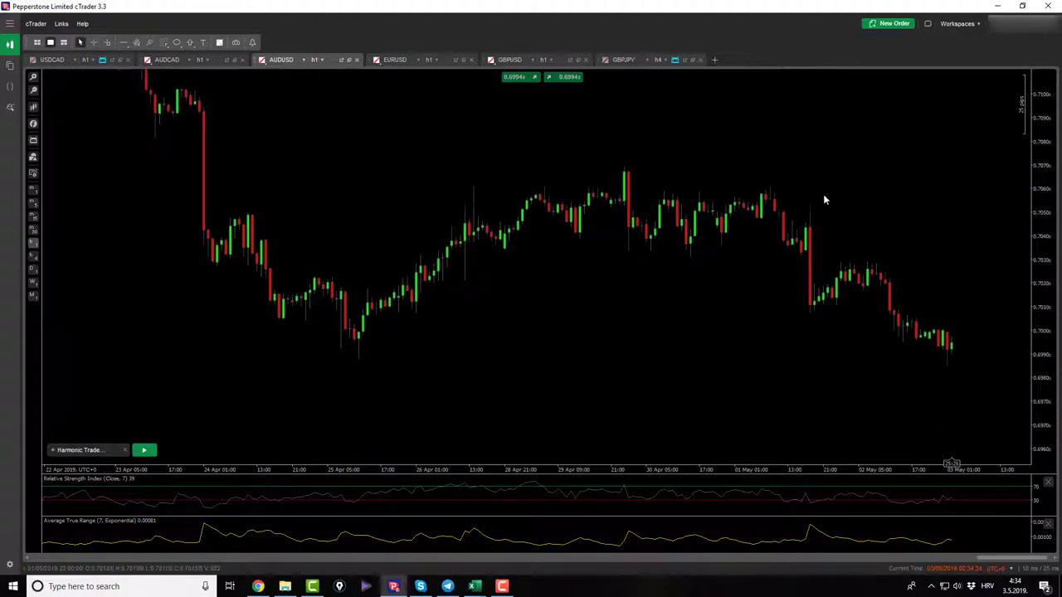
{"action": "scroll", "coordinate": [732, 278], "scroll_direction": "down", "scroll_amount": 2}
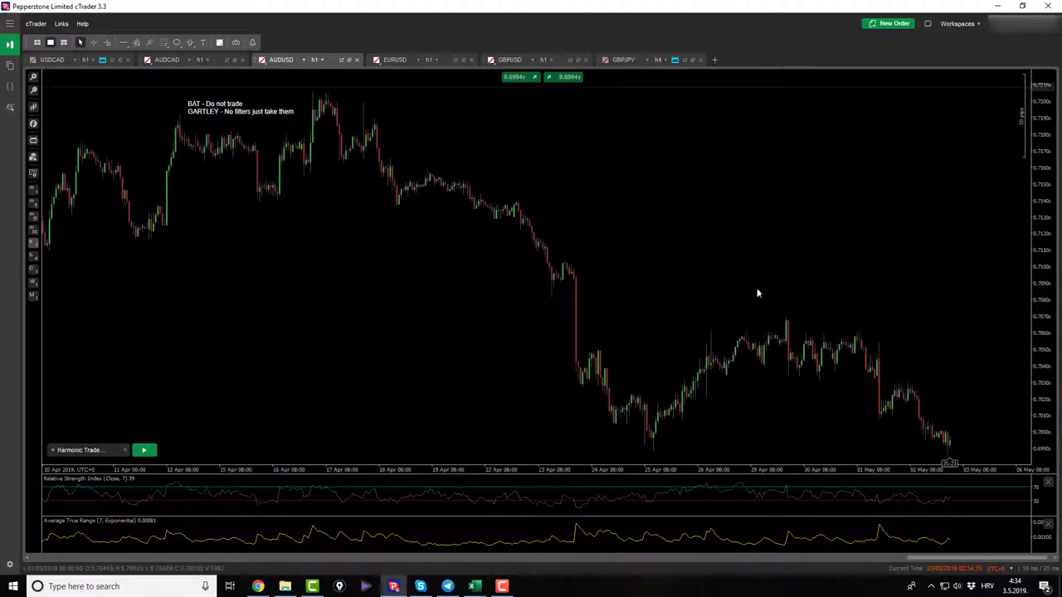
{"action": "left_click", "coordinate": [93, 42]}
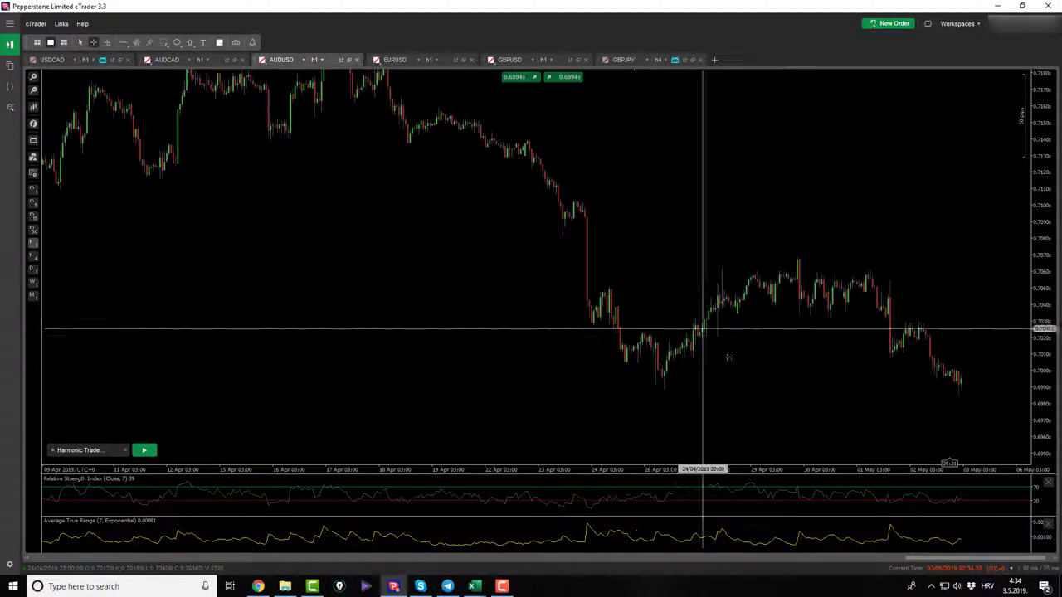
{"action": "key", "text": "Escape"}
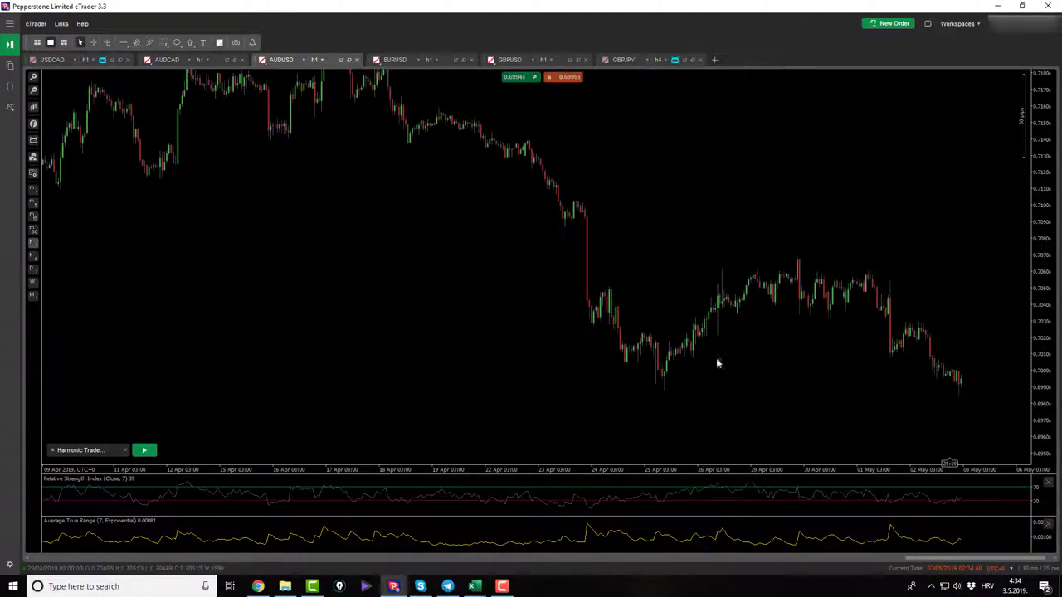
Step: Mark the recent AUDUSD low with a horizontal line, then bring up the EURUSD chart
{"action": "left_click", "coordinate": [122, 43]}
{"action": "left_click", "coordinate": [142, 55]}
{"action": "left_click", "coordinate": [686, 391]}
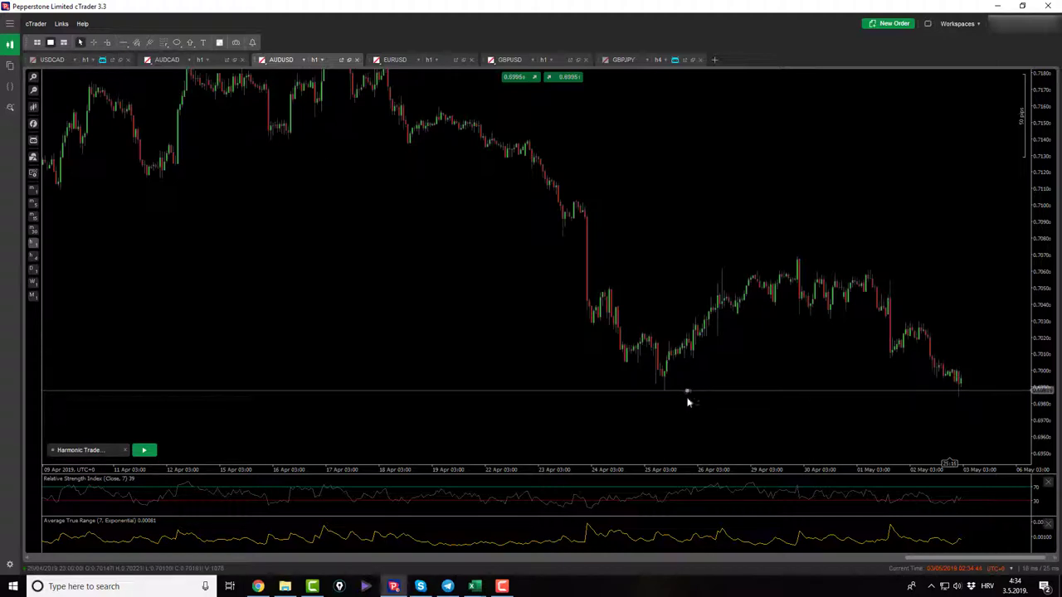
{"action": "scroll", "coordinate": [677, 406], "scroll_direction": "down", "scroll_amount": 3}
{"action": "scroll", "coordinate": [677, 407], "scroll_direction": "up", "scroll_amount": 3}
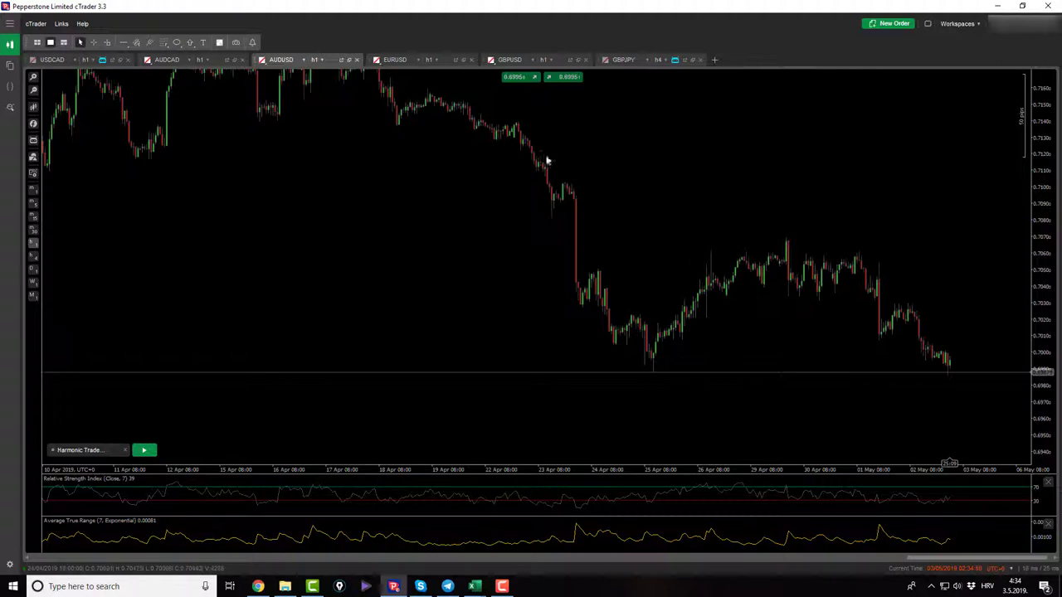
{"action": "left_click", "coordinate": [395, 60]}
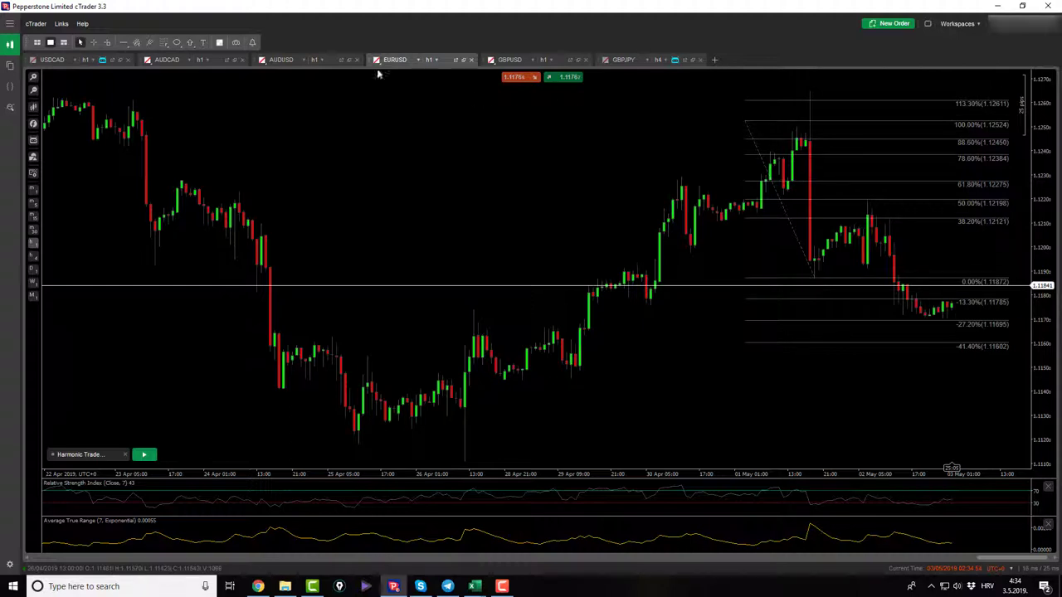
{"action": "left_click", "coordinate": [309, 61]}
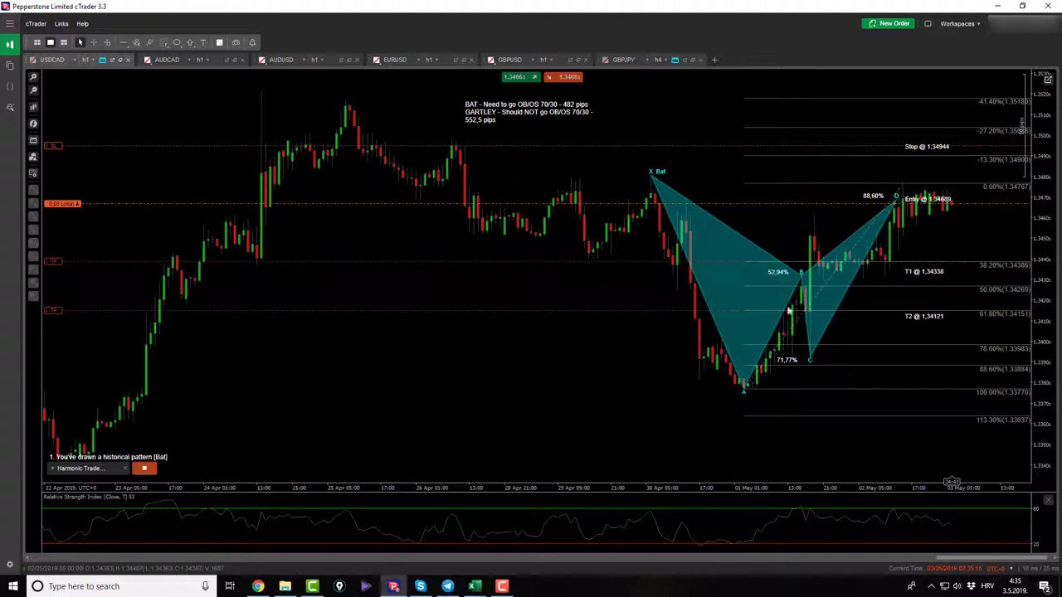
{"action": "left_click", "coordinate": [166, 60]}
{"action": "left_click", "coordinate": [280, 60]}
{"action": "left_click", "coordinate": [395, 60]}
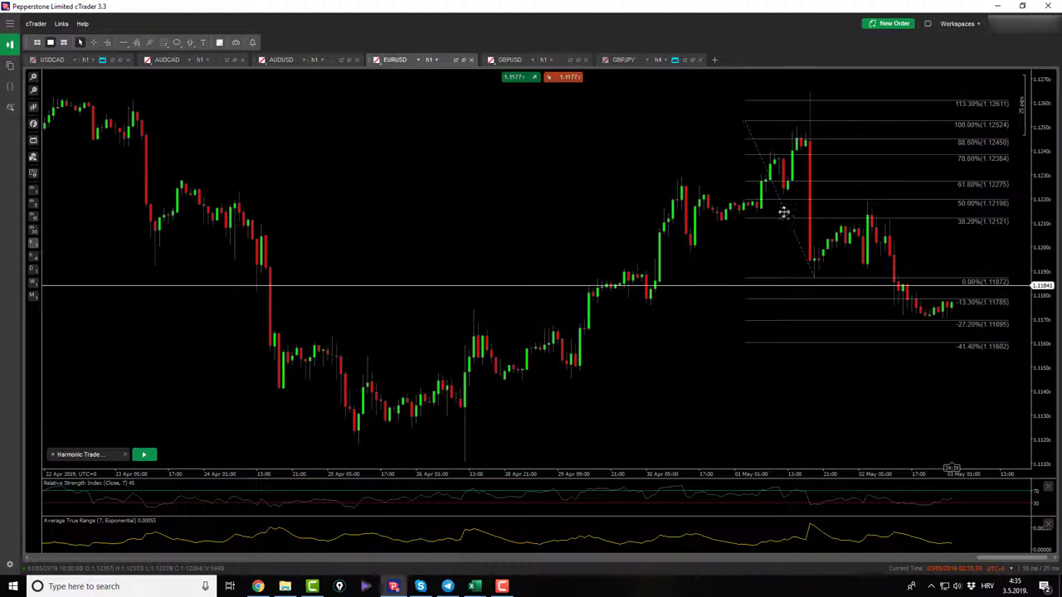
Step: Delete the Fibonacci retracement and the horizontal price line from the EURUSD chart
{"action": "left_click", "coordinate": [785, 212]}
{"action": "key", "text": "Delete"}
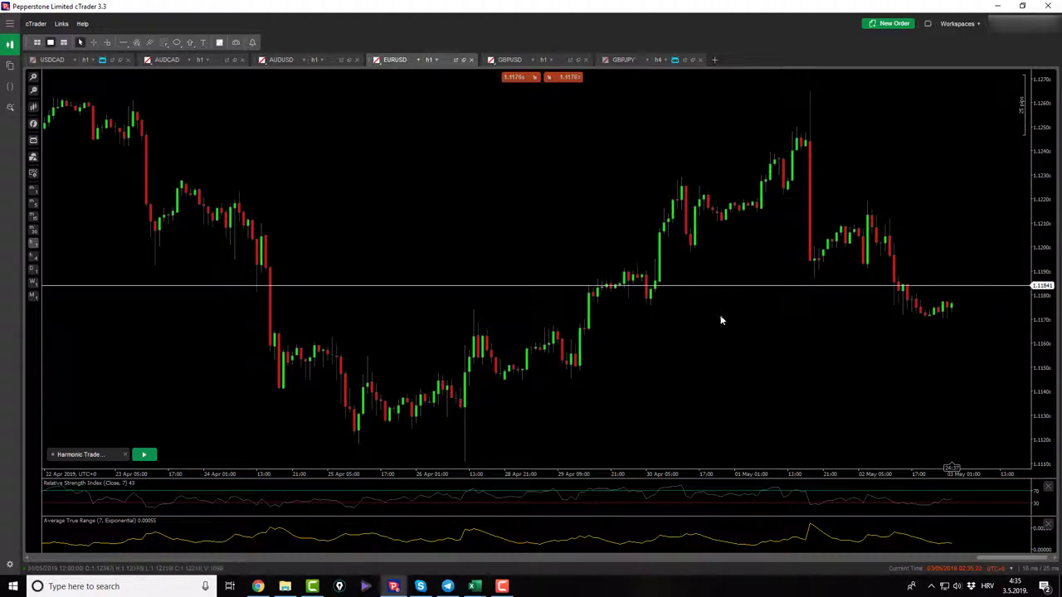
{"action": "left_click_drag", "start_coordinate": [686, 365], "coordinate": [676, 326]}
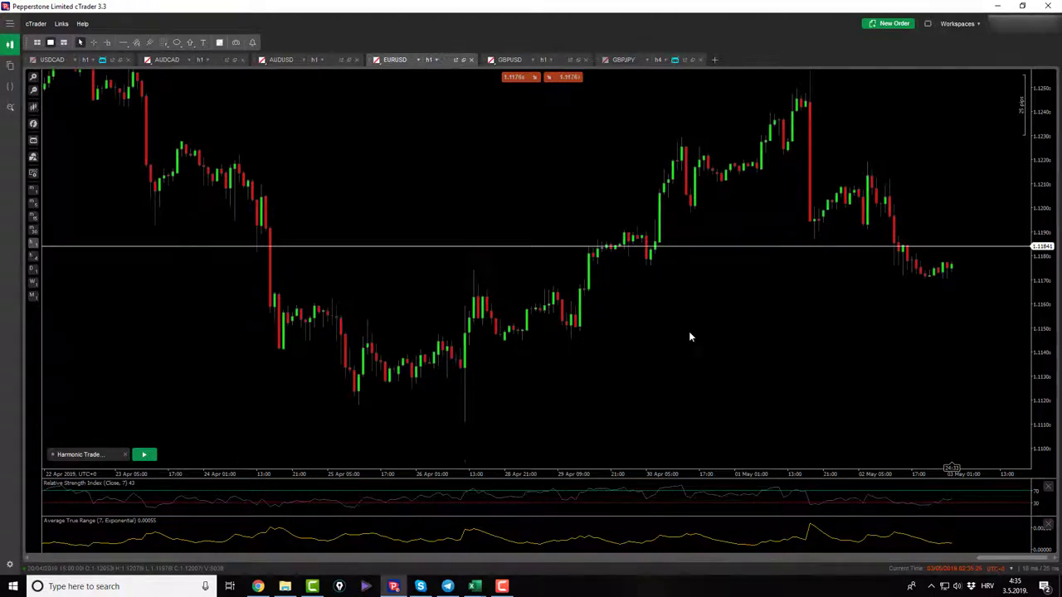
{"action": "key", "text": "Delete"}
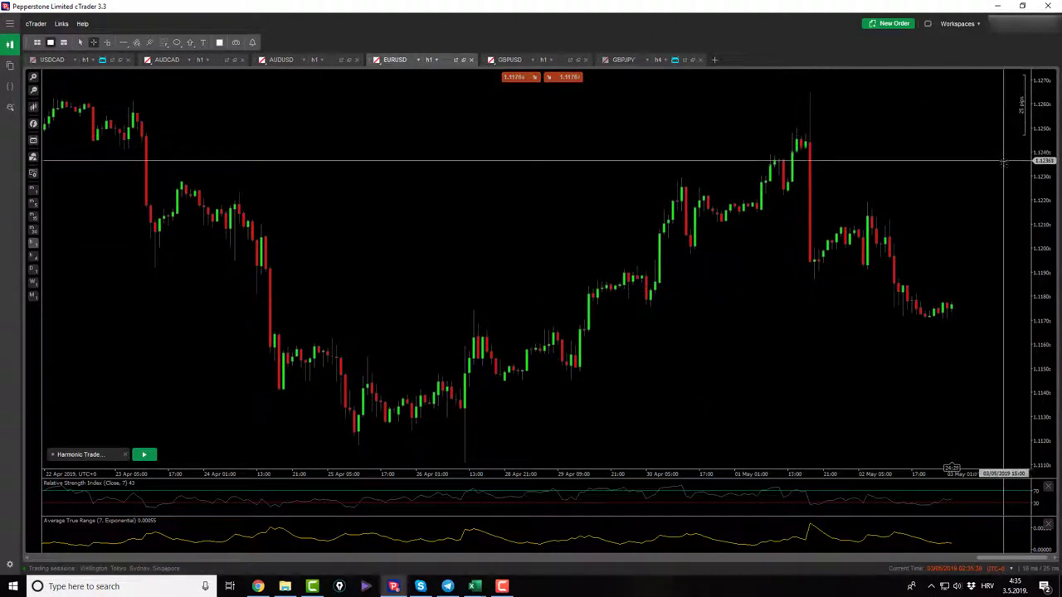
{"action": "key", "text": "Escape"}
Step: Attempt a harmonic pattern on EURUSD through points A–D, stop the tool, and open GBPUSD
{"action": "left_click", "coordinate": [143, 453]}
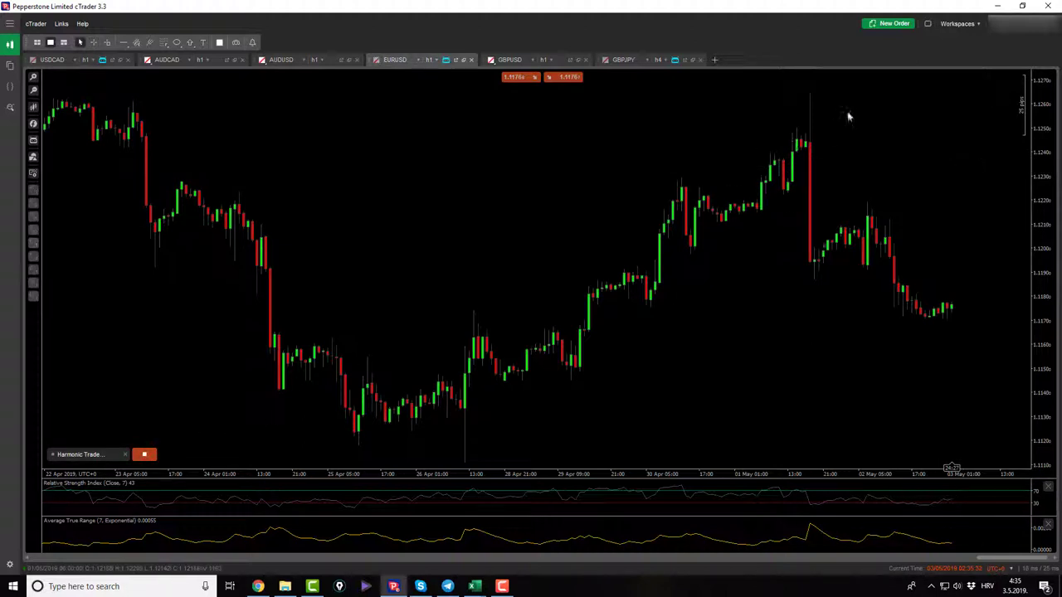
{"action": "left_click", "coordinate": [814, 335]}
{"action": "left_click", "coordinate": [866, 196]}
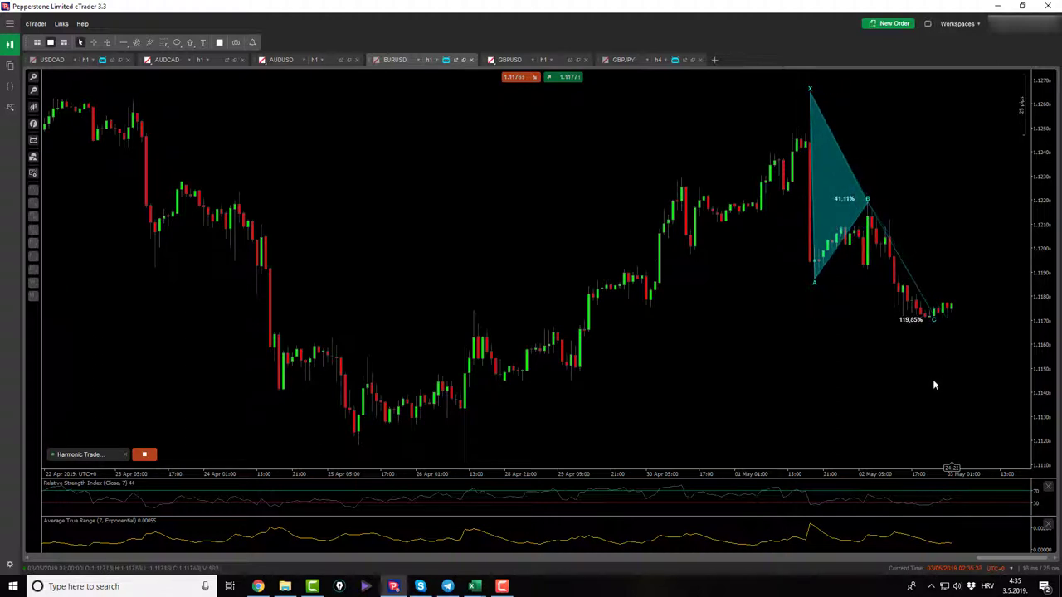
{"action": "left_click", "coordinate": [932, 321]}
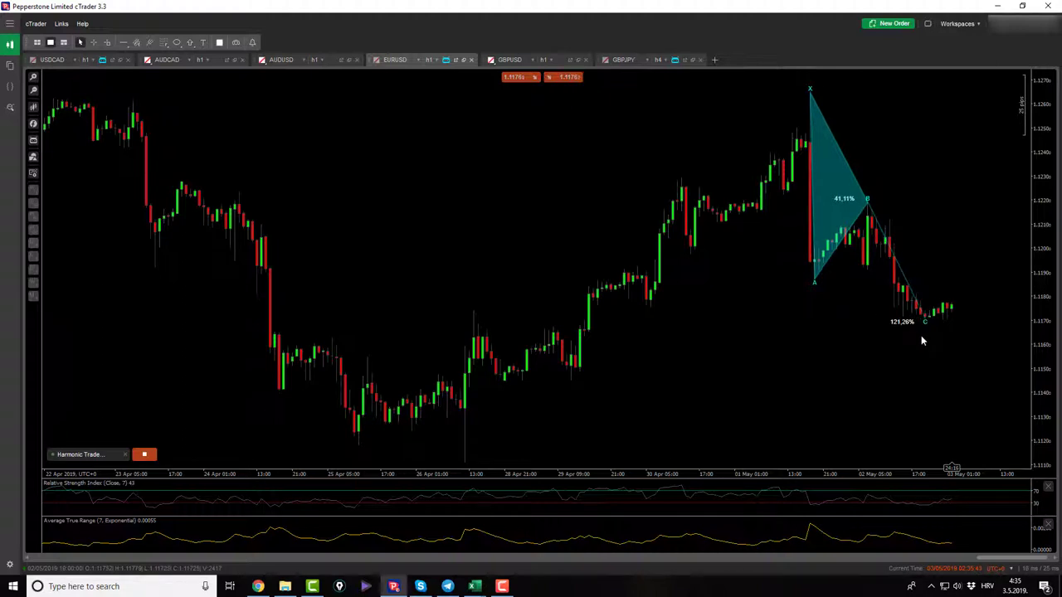
{"action": "left_click", "coordinate": [975, 148]}
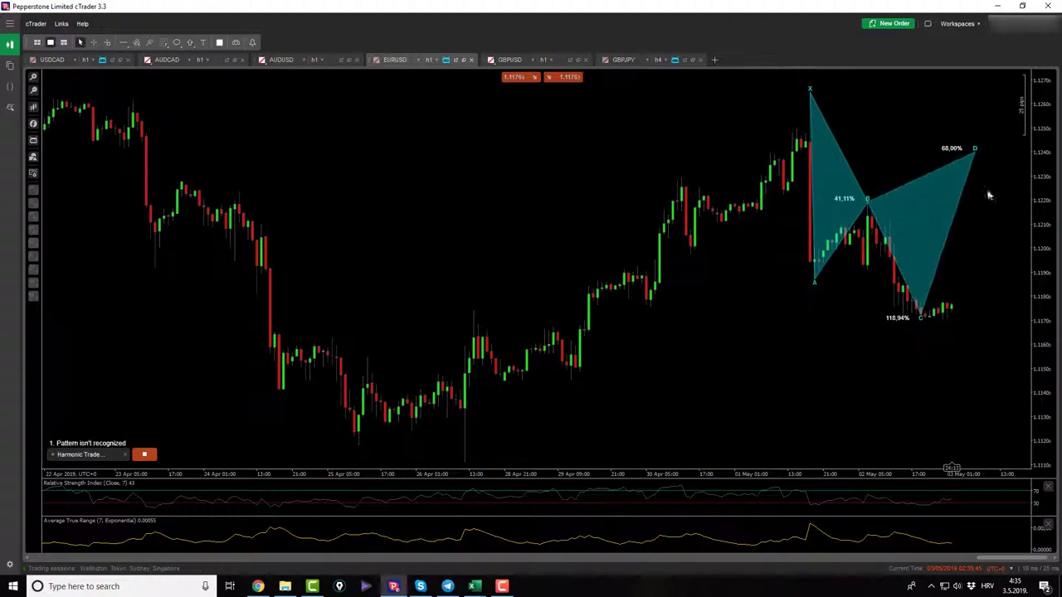
{"action": "left_click", "coordinate": [143, 454]}
{"action": "left_click", "coordinate": [510, 59]}
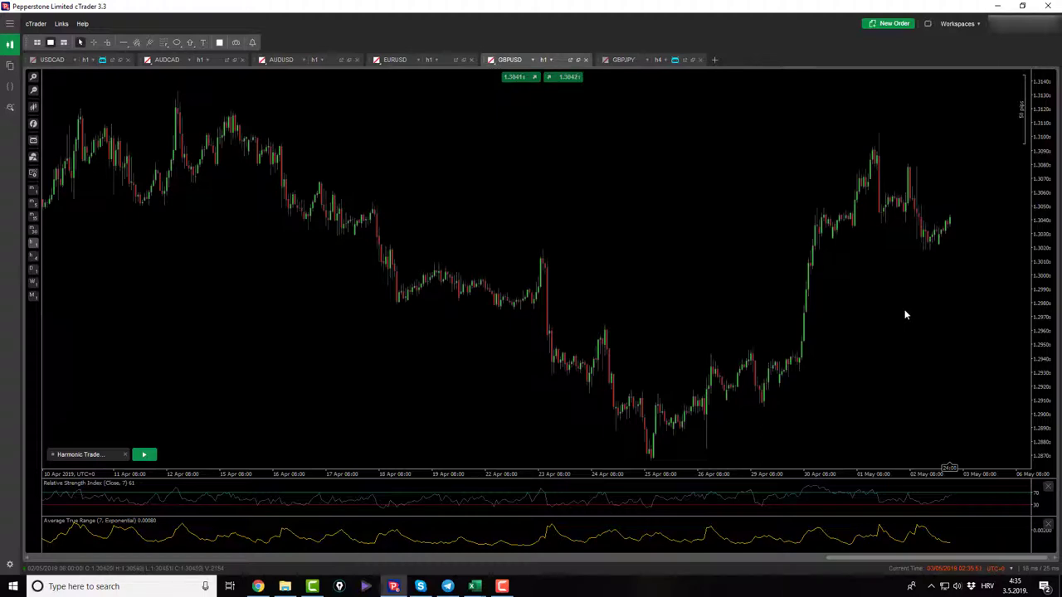
Step: Zoom the GBPUSD hourly chart in and out to review the price action
{"action": "scroll", "coordinate": [901, 318], "scroll_direction": "up", "scroll_amount": 2}
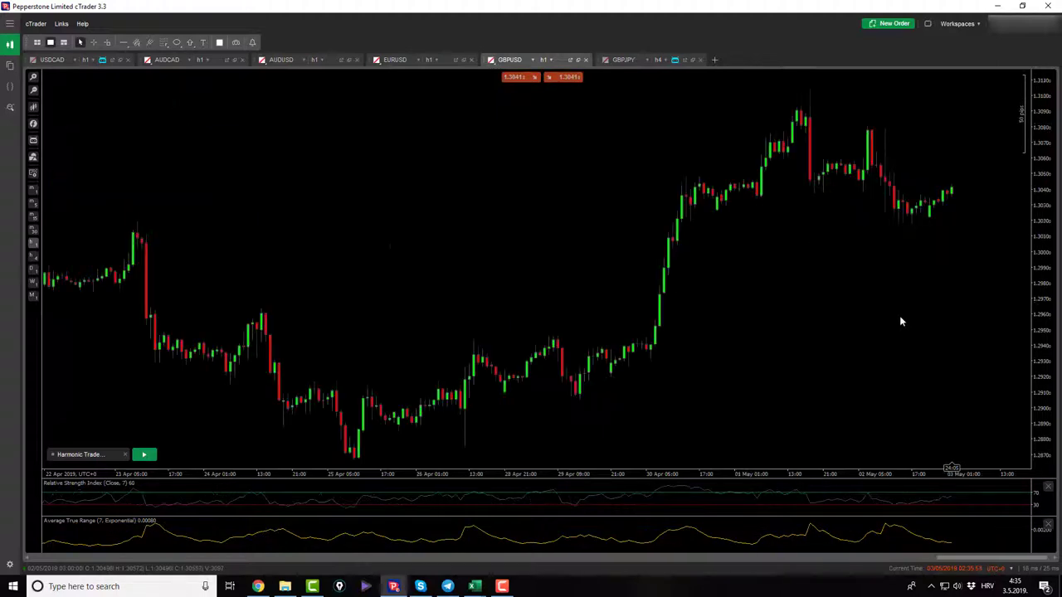
{"action": "scroll", "coordinate": [900, 320], "scroll_direction": "down", "scroll_amount": 2}
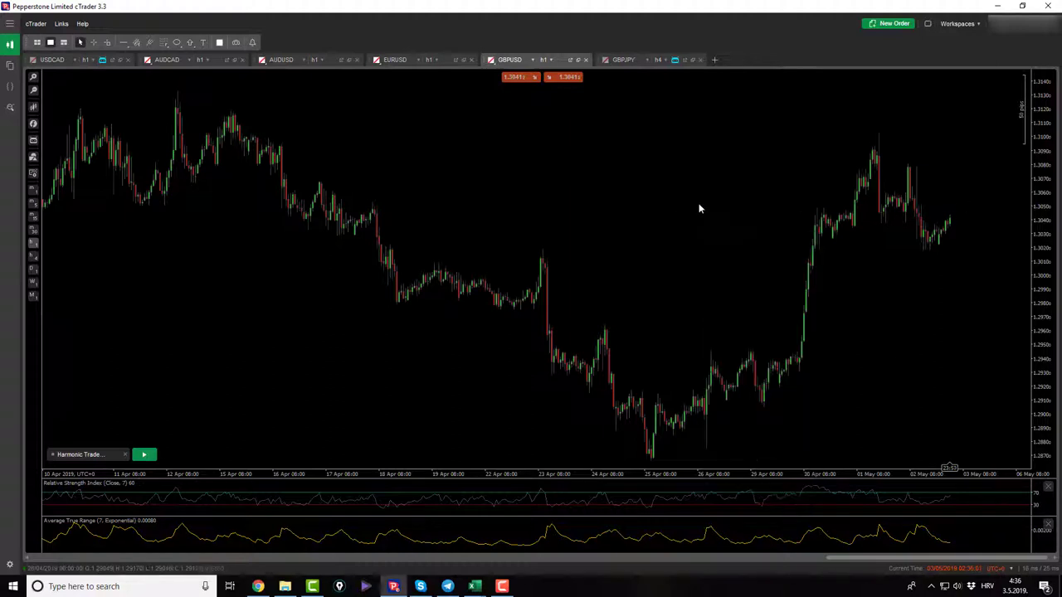
Step: On GBPJPY, stop Harmonic Trader to clear the Cypher pattern and switch to hourly candles
{"action": "left_click", "coordinate": [627, 60]}
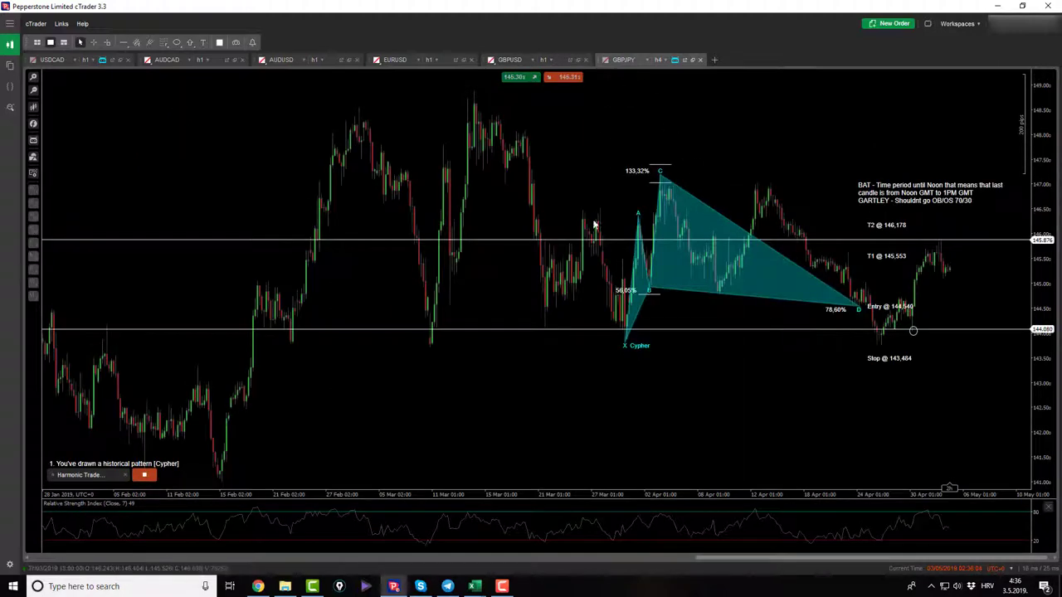
{"action": "left_click", "coordinate": [145, 475]}
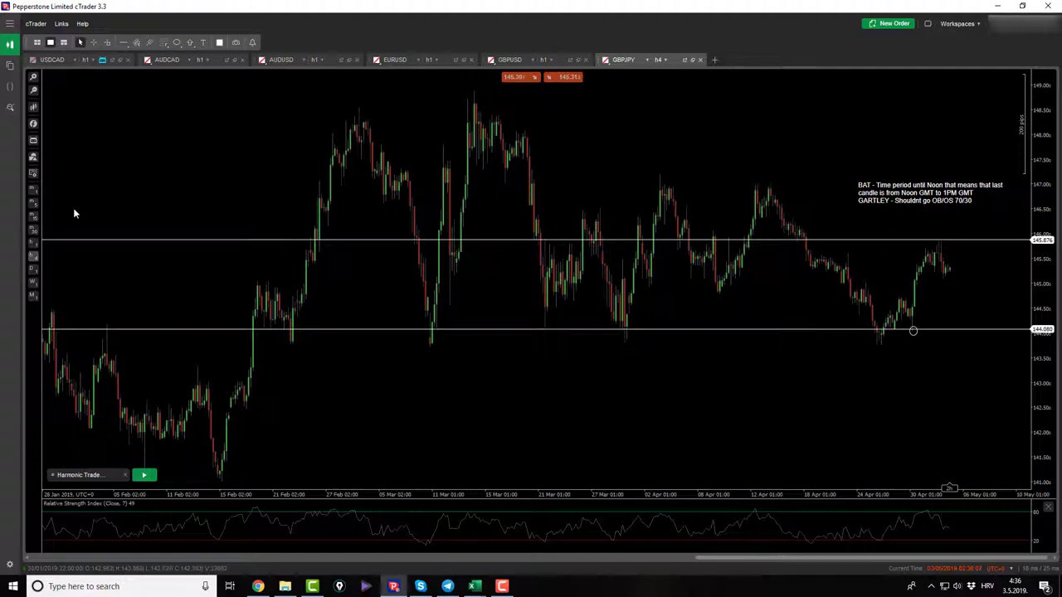
{"action": "left_click", "coordinate": [33, 247]}
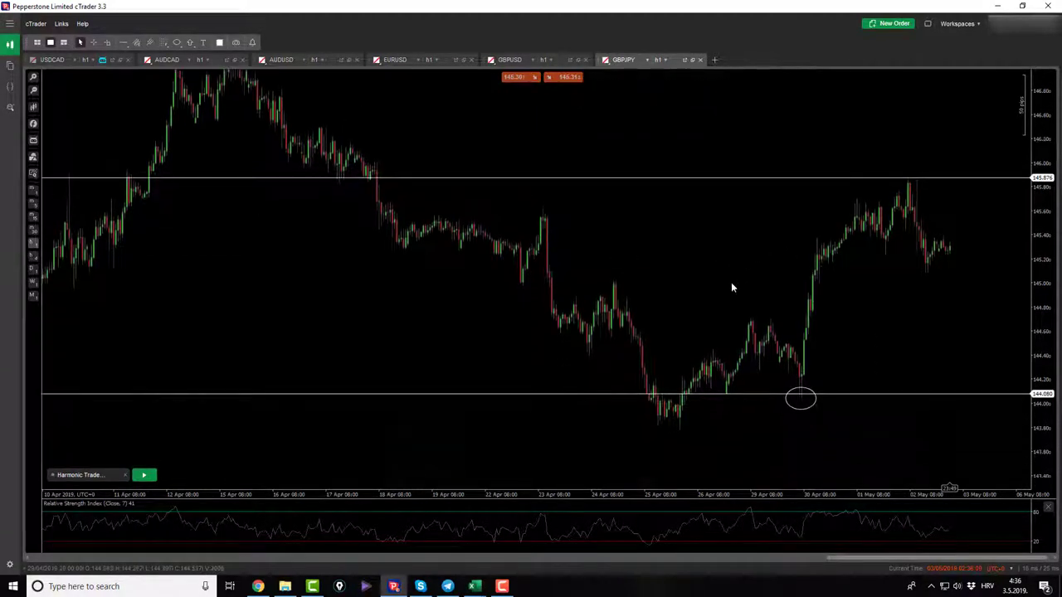
Step: Delete the circle around the 30 Apr low and the 144.080 horizontal line
{"action": "left_click", "coordinate": [809, 387]}
{"action": "key", "text": "Delete"}
{"action": "left_click", "coordinate": [818, 390]}
{"action": "key", "text": "Delete"}
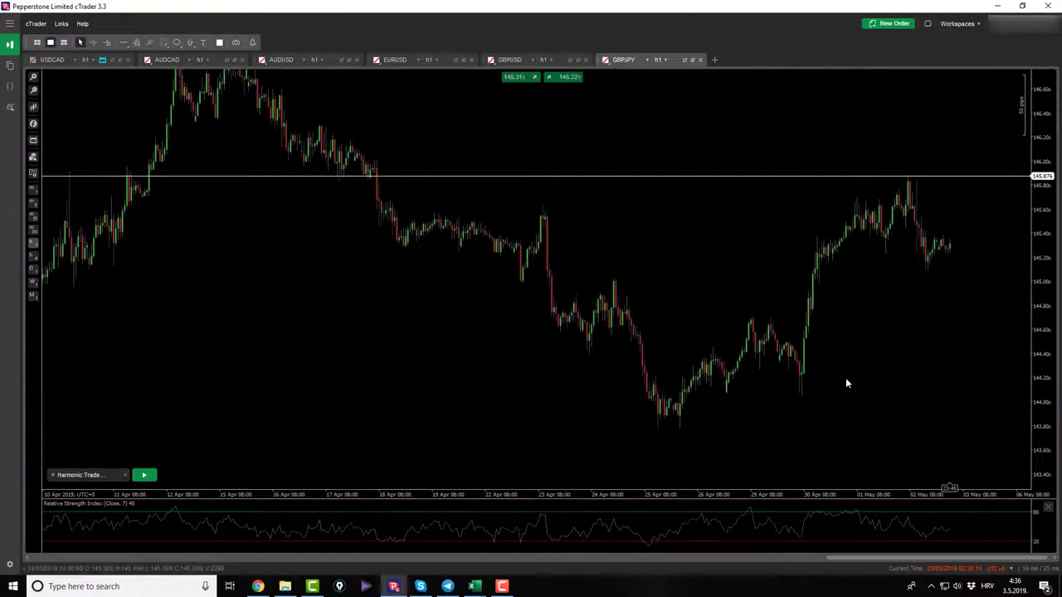
{"action": "middle_click", "coordinate": [892, 308]}
Step: Hide the crosshair and bring up the USDCAD hourly chart with the Bat and Gartley notes
{"action": "middle_click", "coordinate": [860, 315]}
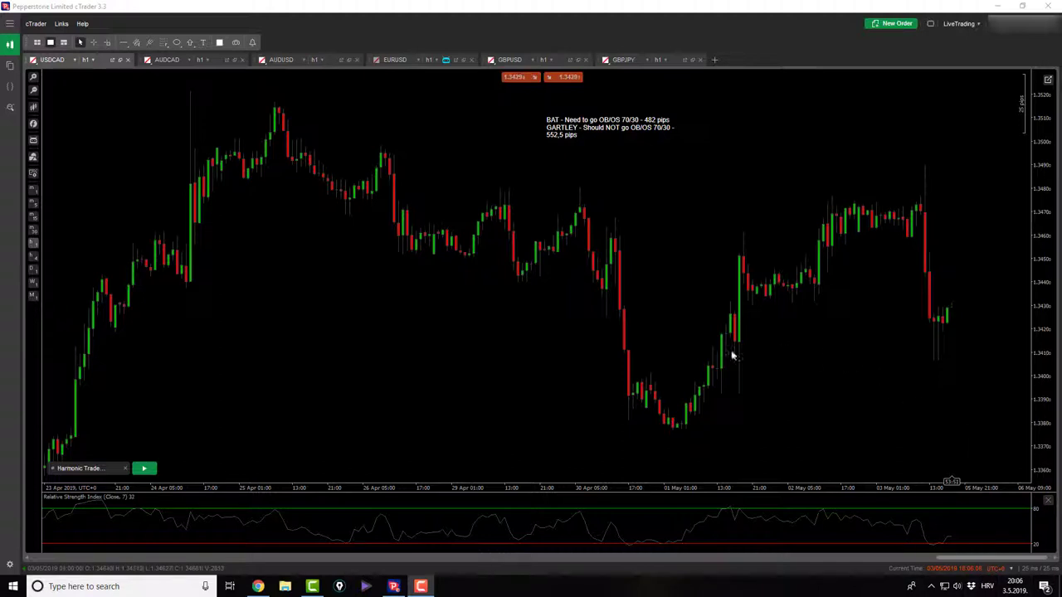
Step: Redraw the USDCAD Bat from the 30 Apr high: stop 1,34944, entry 1,34689, targets 1,34338 and 1,34121
{"action": "left_click", "coordinate": [144, 470]}
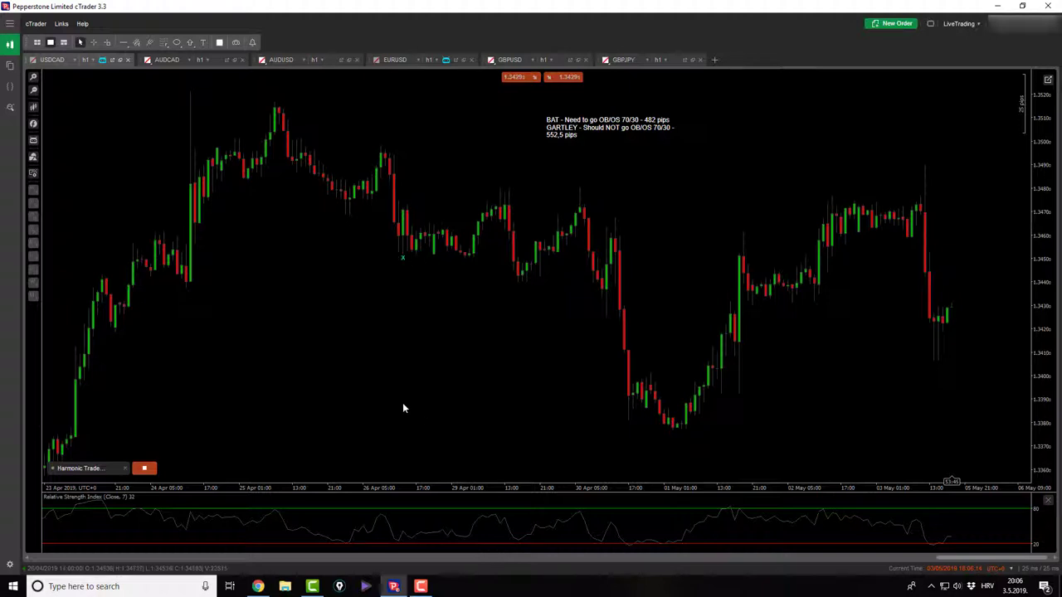
{"action": "left_click", "coordinate": [581, 188]}
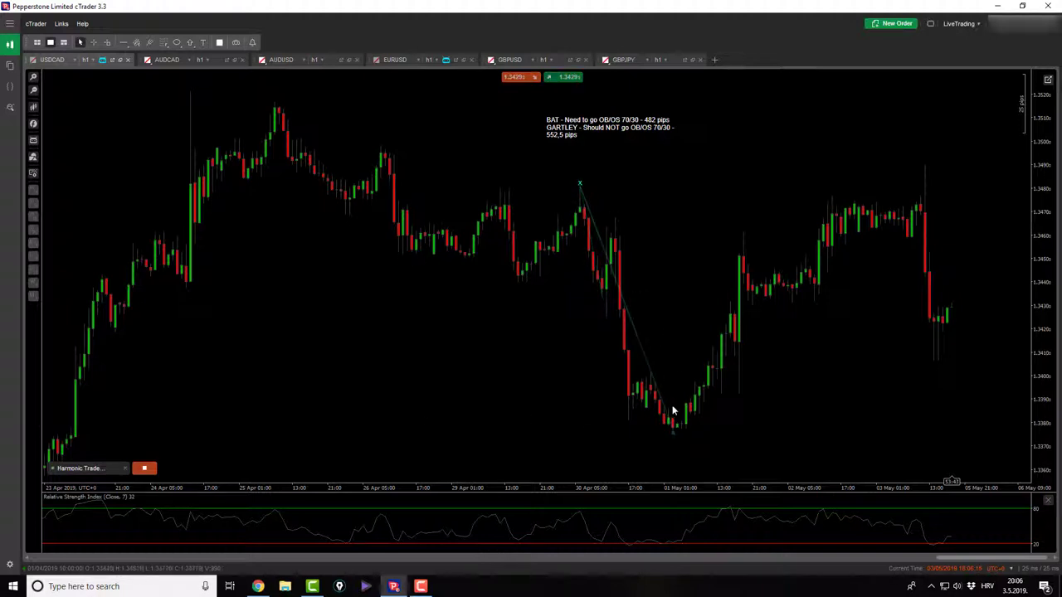
{"action": "left_click", "coordinate": [673, 425]}
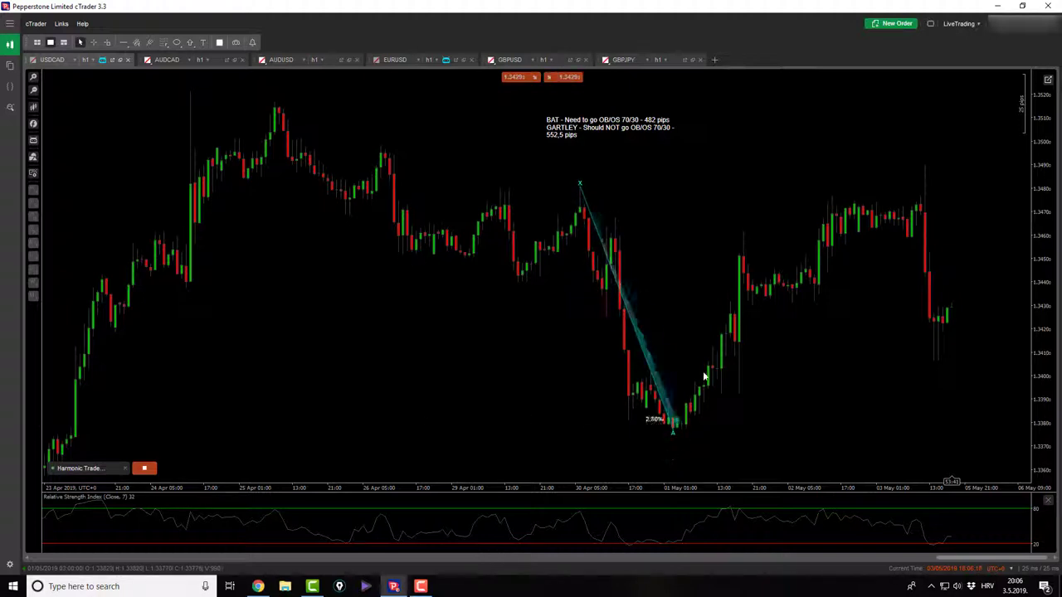
{"action": "left_click", "coordinate": [729, 300]}
{"action": "left_click", "coordinate": [739, 395]}
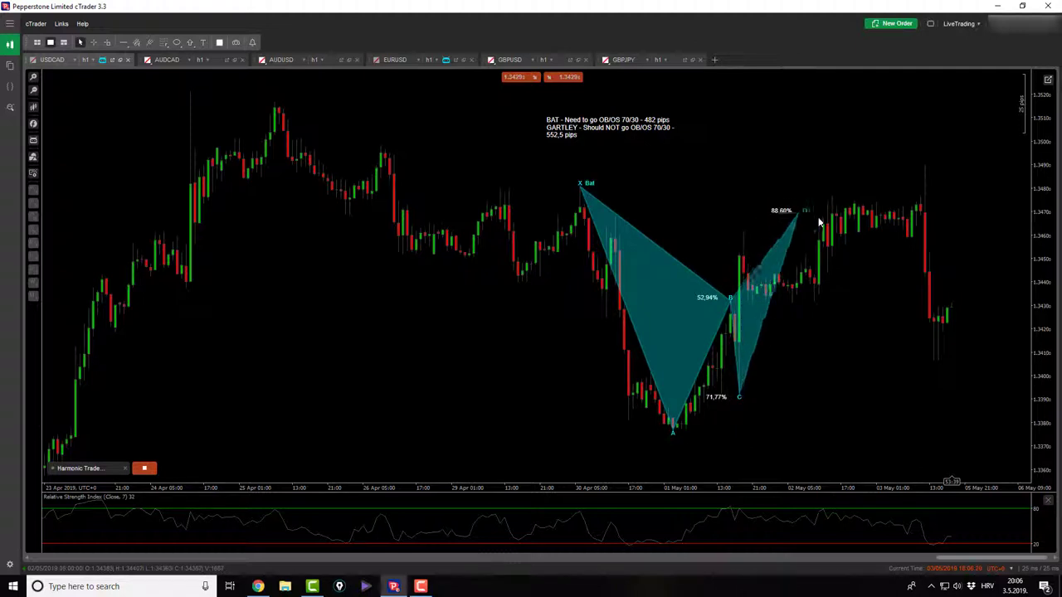
{"action": "left_click", "coordinate": [826, 214]}
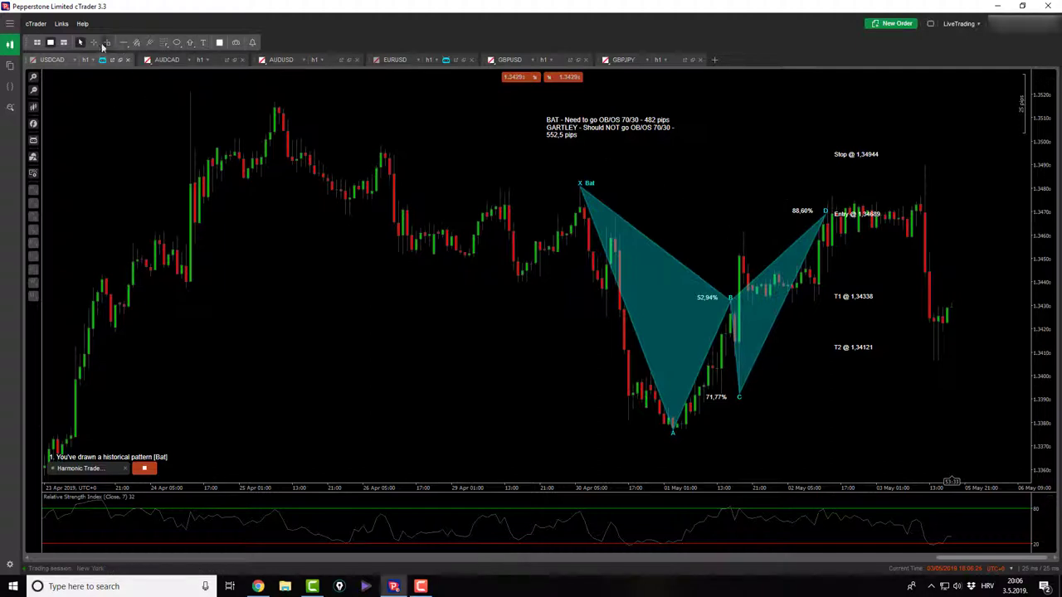
{"action": "right_click", "coordinate": [832, 215]}
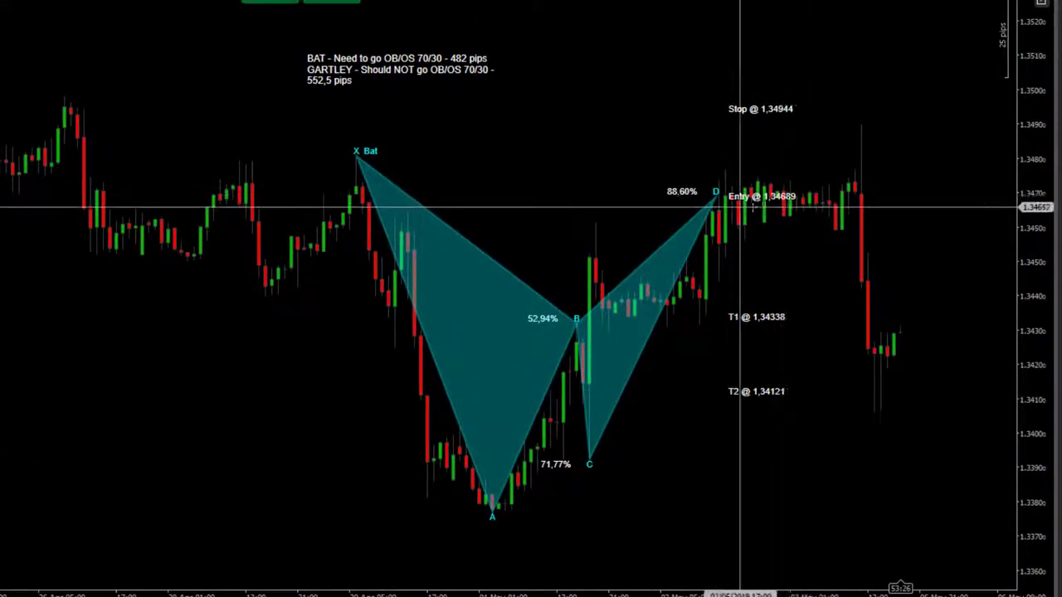
Step: Draw a Fibonacci retracement from point A to the recent high on USDCAD
{"action": "left_click", "coordinate": [881, 191]}
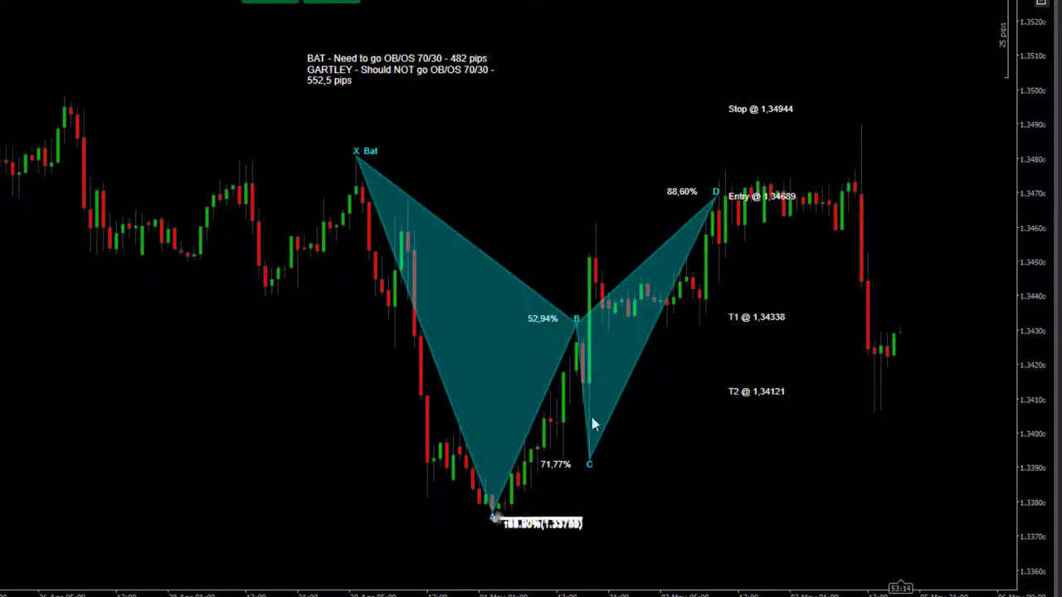
{"action": "mouse_move", "coordinate": [494, 519]}
{"action": "left_mouse_down"}
{"action": "mouse_move", "coordinate": [858, 111]}
{"action": "mouse_move", "coordinate": [862, 125]}
{"action": "mouse_move", "coordinate": [495, 514]}
{"action": "mouse_move", "coordinate": [498, 536]}
{"action": "mouse_move", "coordinate": [493, 512]}
{"action": "left_mouse_up"}
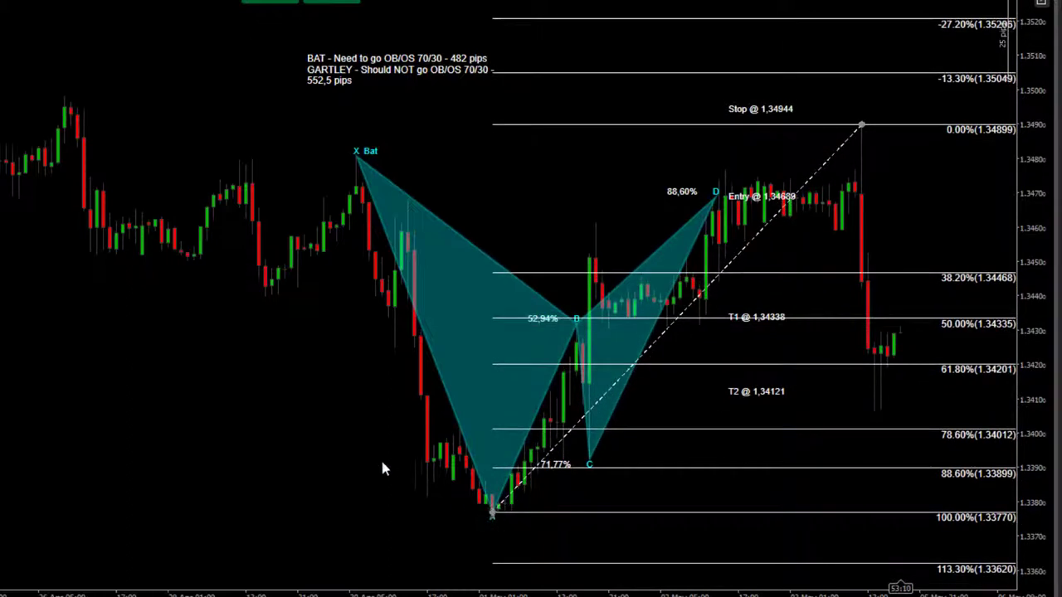
{"action": "left_click", "coordinate": [363, 453]}
Step: Place a horizontal line at the 1.34947 stop level and measure pips to the 0% level
{"action": "left_click_drag", "start_coordinate": [691, 93], "coordinate": [685, 108]}
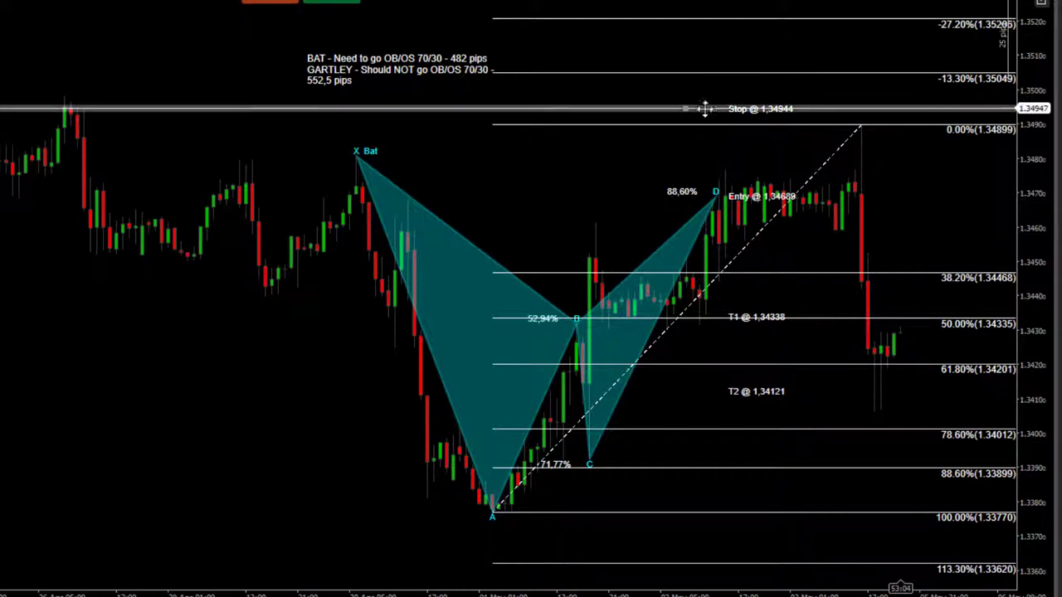
{"action": "scroll", "coordinate": [745, 123], "scroll_direction": "up", "scroll_amount": 3}
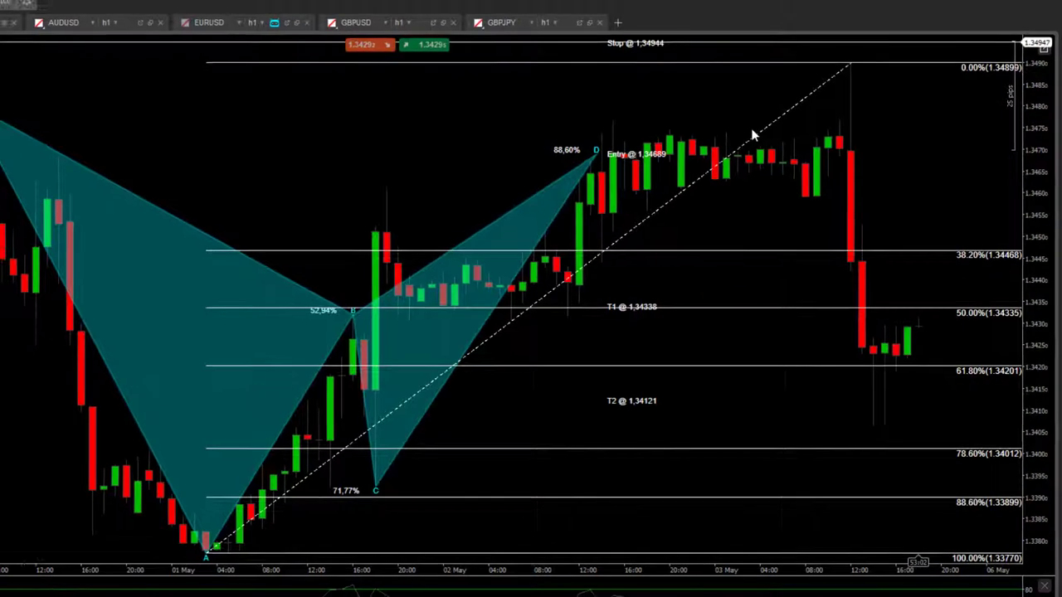
{"action": "middle_click", "coordinate": [790, 96]}
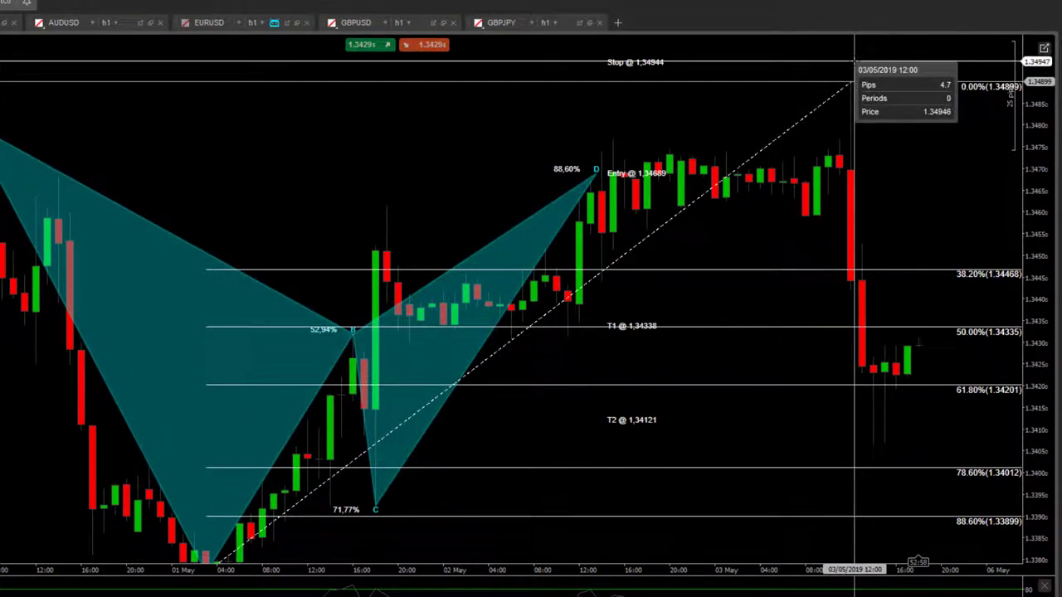
{"action": "middle_click", "coordinate": [859, 107]}
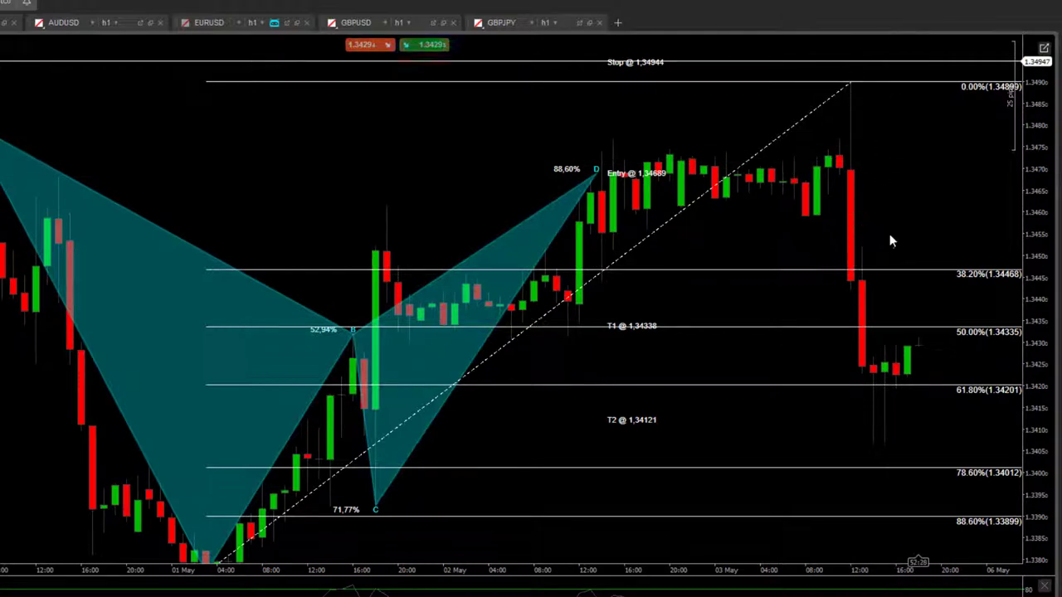
{"action": "left_click_drag", "start_coordinate": [852, 84], "coordinate": [612, 141]}
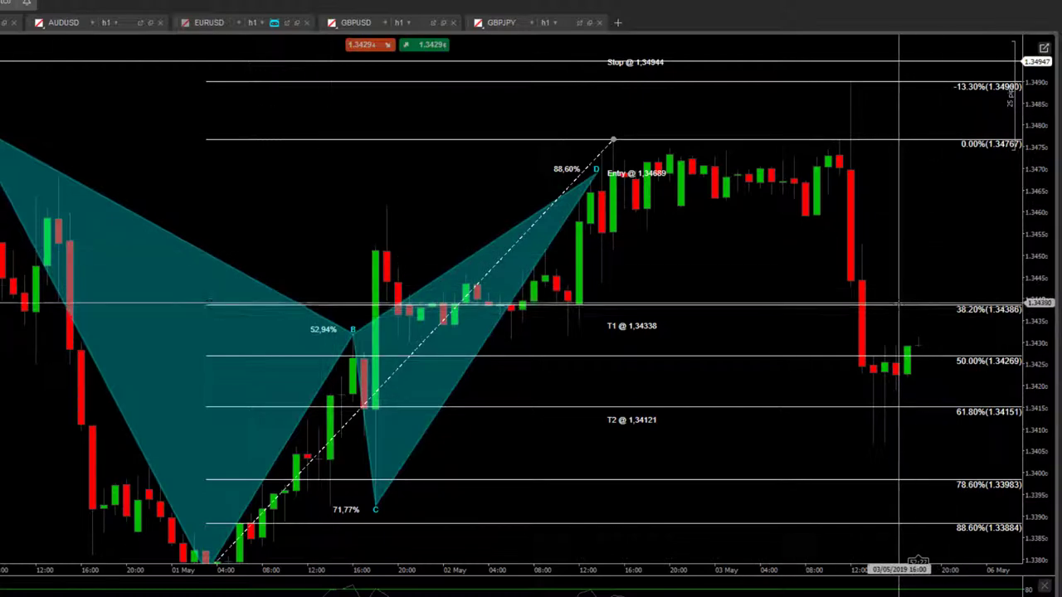
{"action": "left_click_drag", "start_coordinate": [900, 304], "coordinate": [897, 262]}
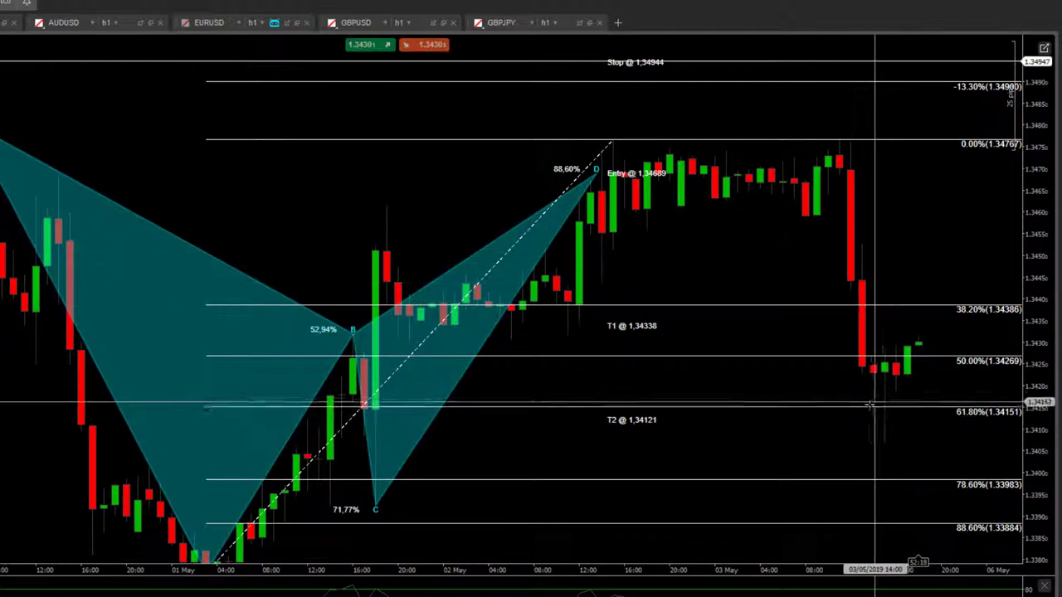
{"action": "left_click_drag", "start_coordinate": [877, 417], "coordinate": [873, 371]}
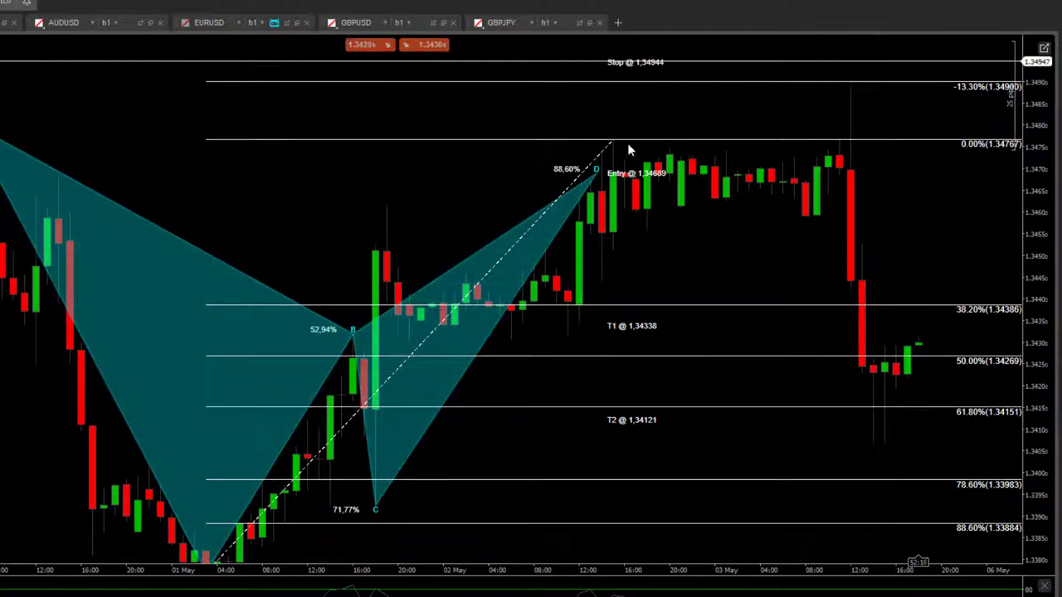
{"action": "left_click_drag", "start_coordinate": [617, 143], "coordinate": [850, 82]}
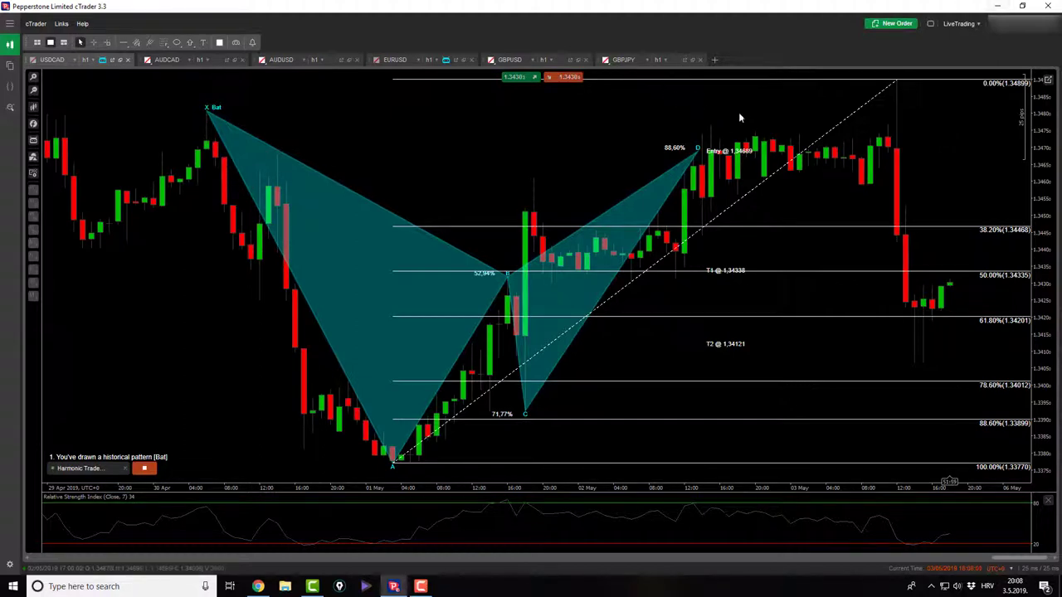
Step: Measure the fall from the Bat's D point with the crosshair: 38.4 pips over 24 periods
{"action": "middle_click", "coordinate": [745, 143]}
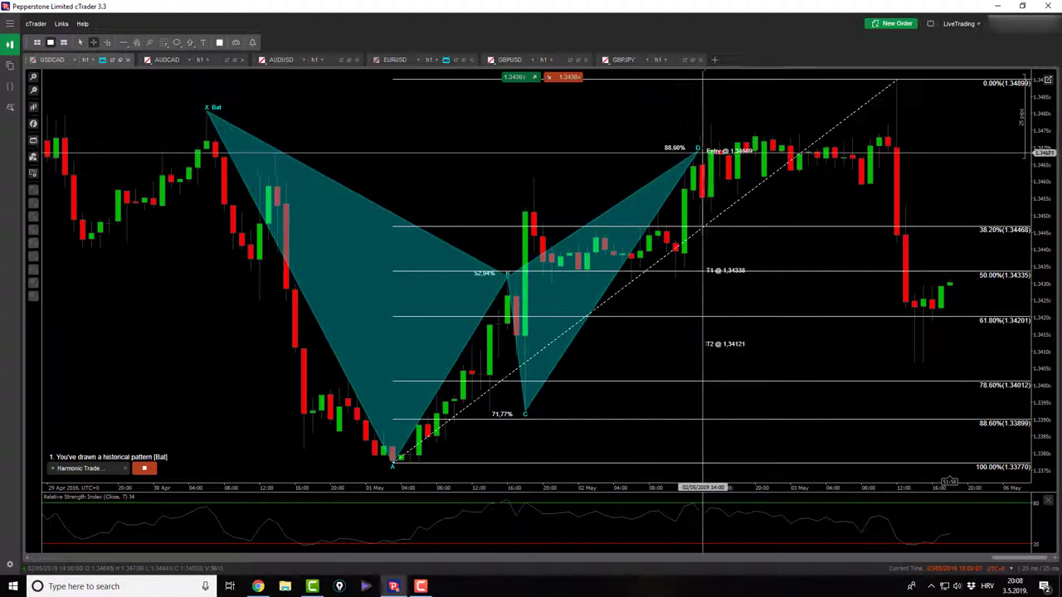
{"action": "left_click_drag", "start_coordinate": [704, 152], "coordinate": [916, 307]}
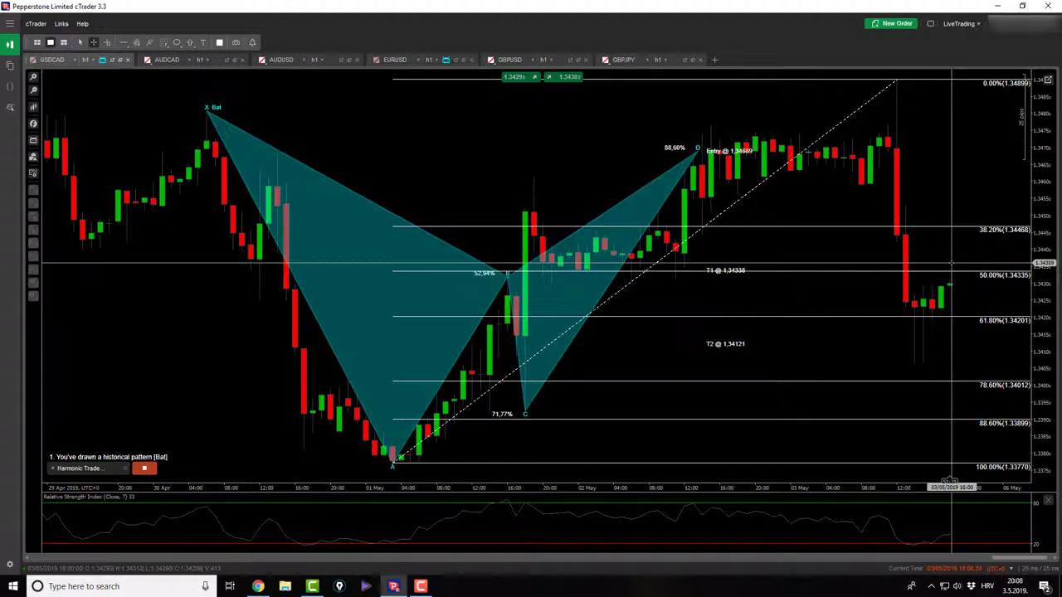
Step: Step through the AUDCAD and AUDUSD charts to the EURUSD hourly chart with its historical Cypher pattern
{"action": "left_click", "coordinate": [170, 59]}
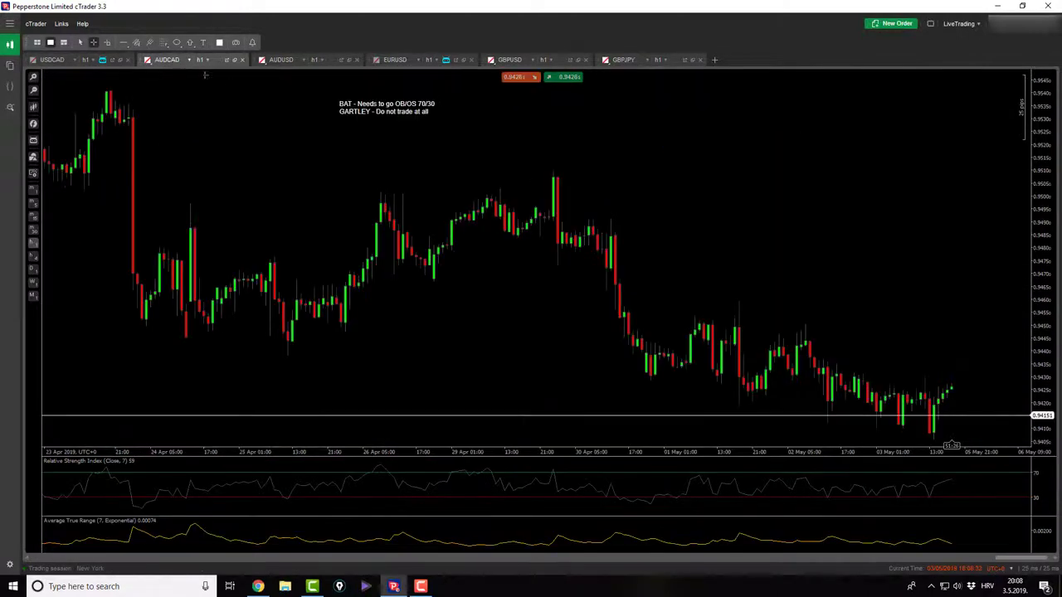
{"action": "left_click", "coordinate": [324, 62]}
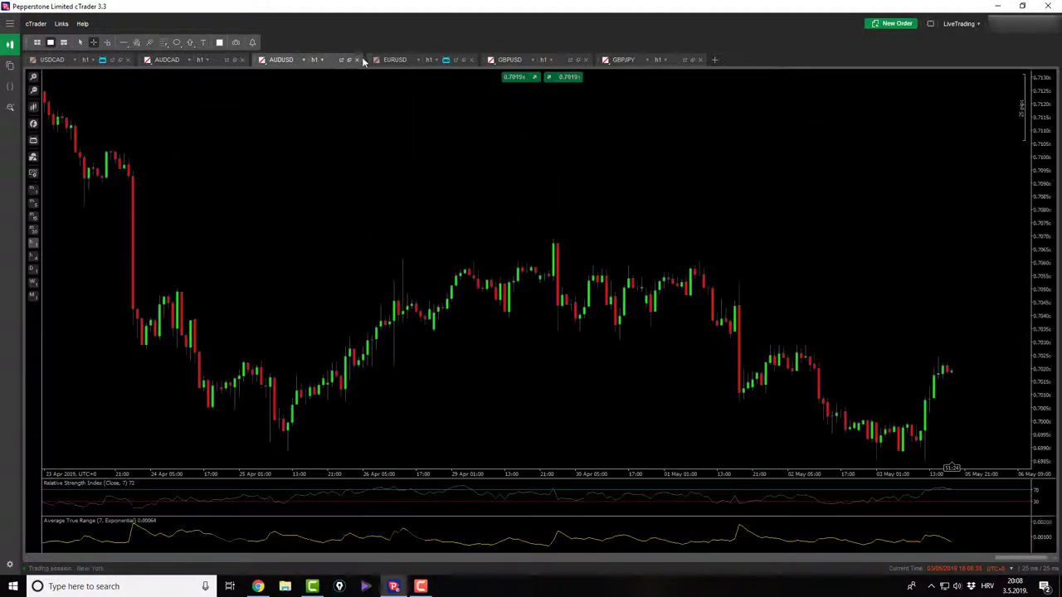
{"action": "left_click", "coordinate": [400, 62]}
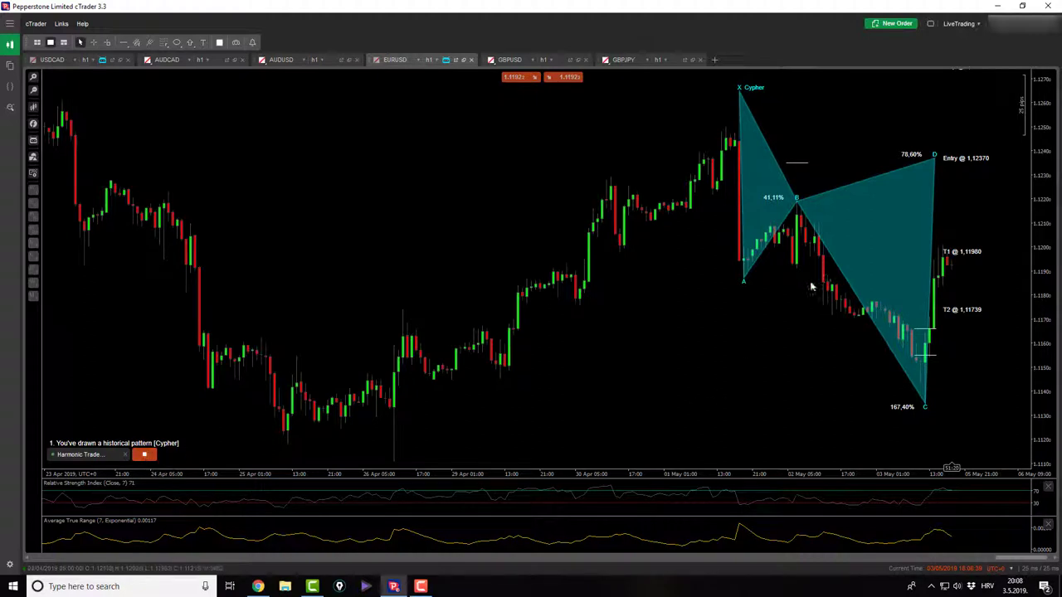
Step: Stop the current Harmonic Trade cBot, then add, apply and start a fresh instance
{"action": "left_click", "coordinate": [144, 455]}
{"action": "left_click", "coordinate": [33, 140]}
{"action": "left_click", "coordinate": [60, 154]}
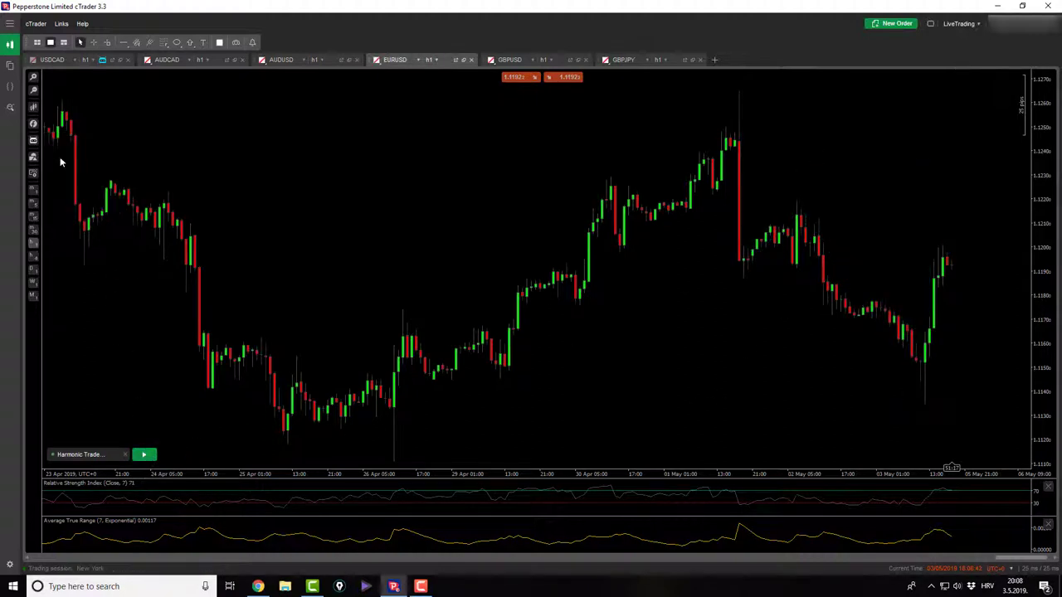
{"action": "left_click", "coordinate": [490, 384]}
{"action": "left_click", "coordinate": [143, 438]}
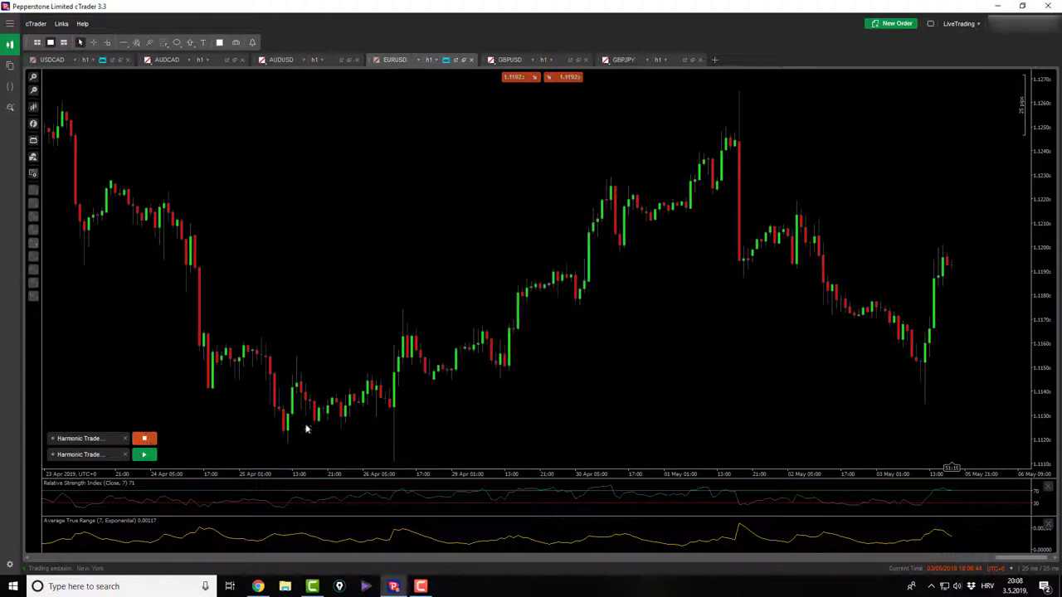
Step: Draw the EURUSD Cypher pattern through points X, A, B, C, D (entry 1.12420), then show GBPUSD
{"action": "left_click", "coordinate": [738, 88]}
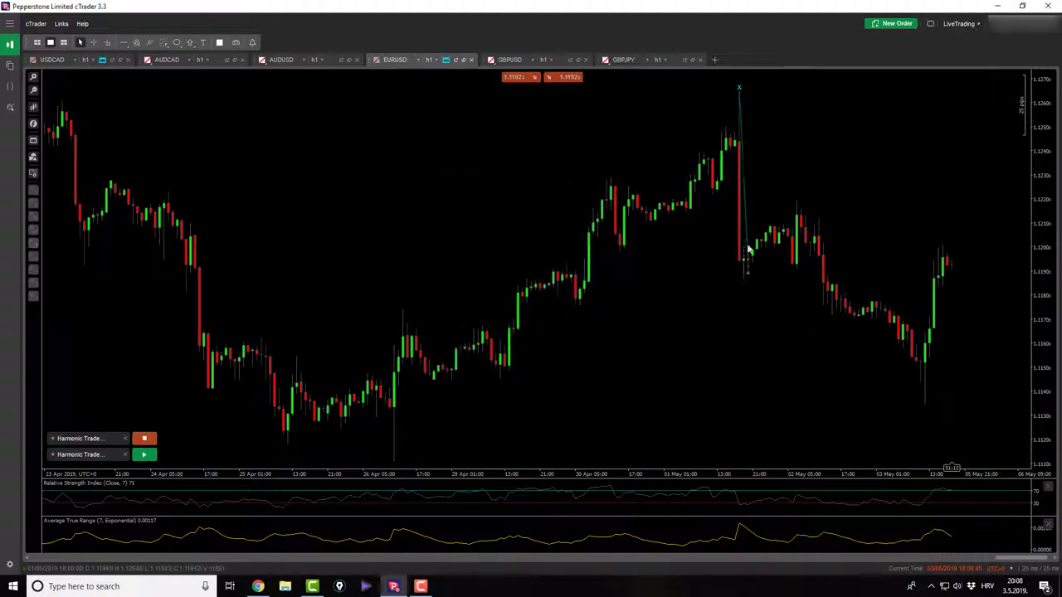
{"action": "left_click", "coordinate": [744, 282]}
{"action": "left_click", "coordinate": [798, 165]}
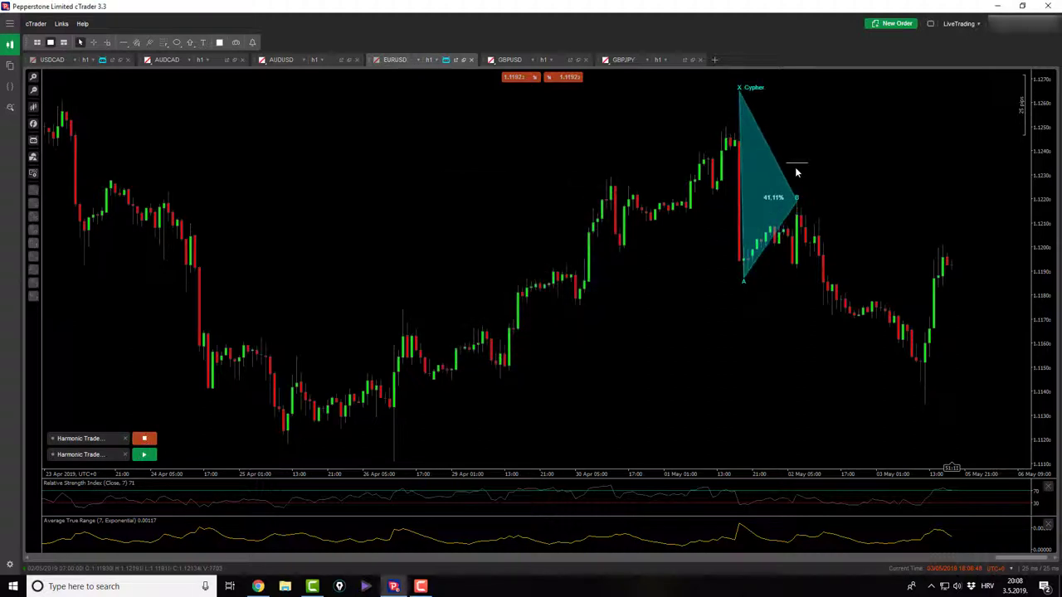
{"action": "left_click", "coordinate": [905, 357]}
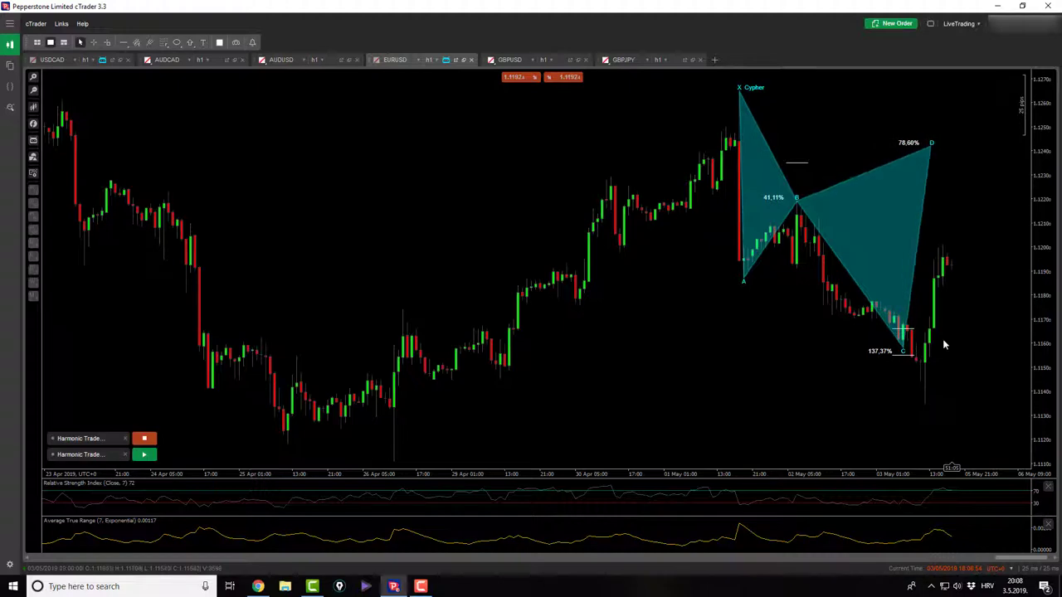
{"action": "left_click", "coordinate": [931, 238]}
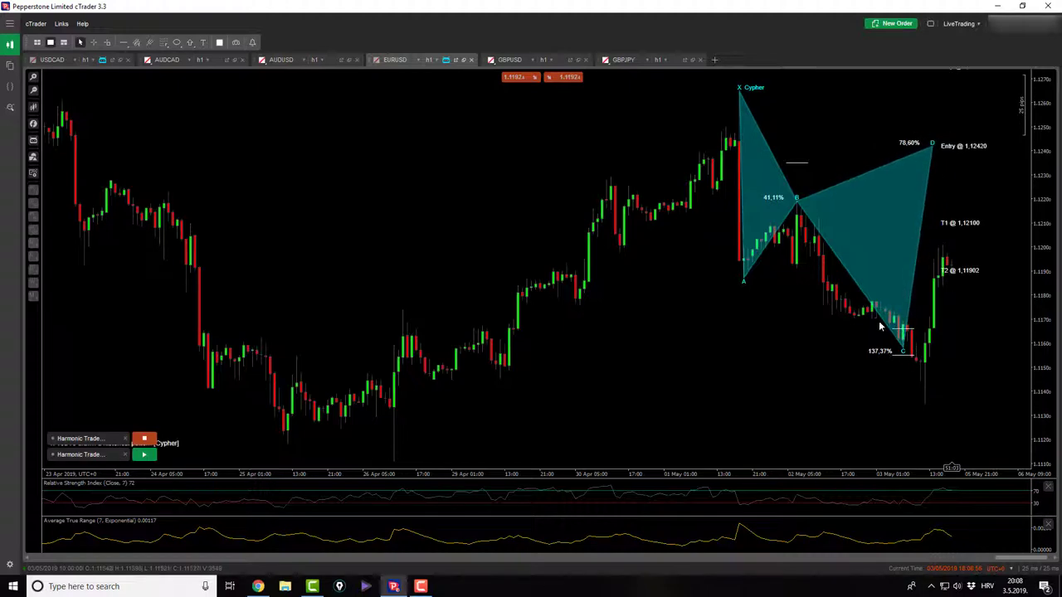
{"action": "left_click", "coordinate": [510, 60]}
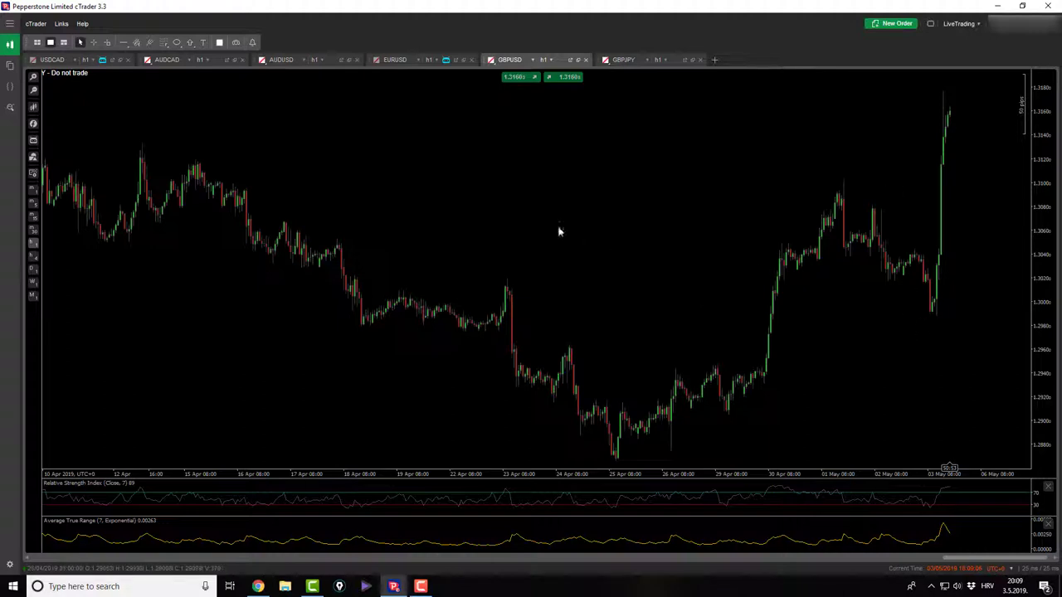
Step: On the GBPJPY chart, scroll back to 22 Apr and measure a price swing with the crosshair
{"action": "left_click", "coordinate": [619, 60]}
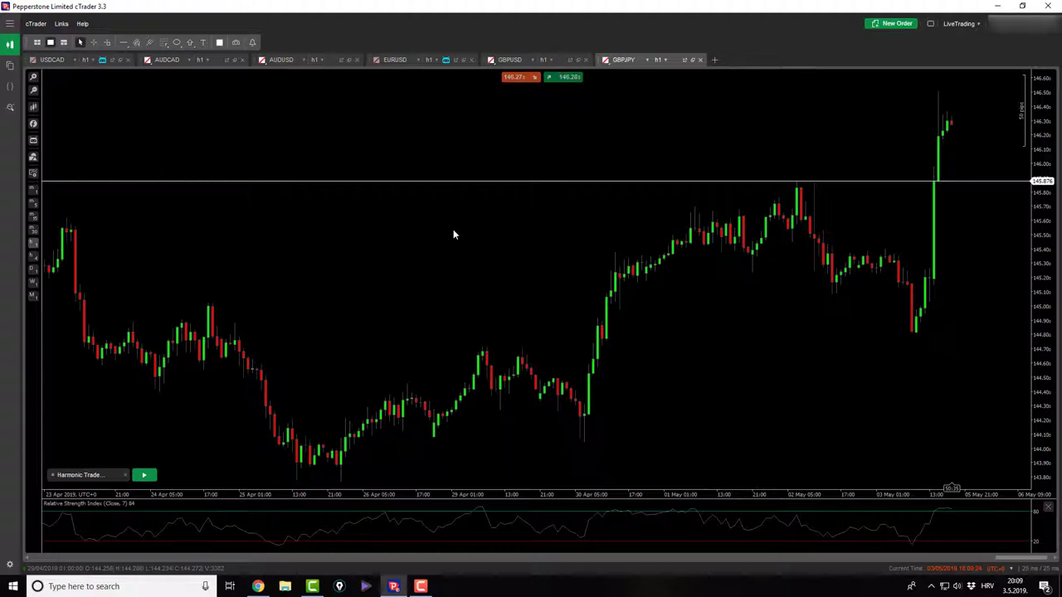
{"action": "left_click_drag", "start_coordinate": [410, 280], "coordinate": [501, 261]}
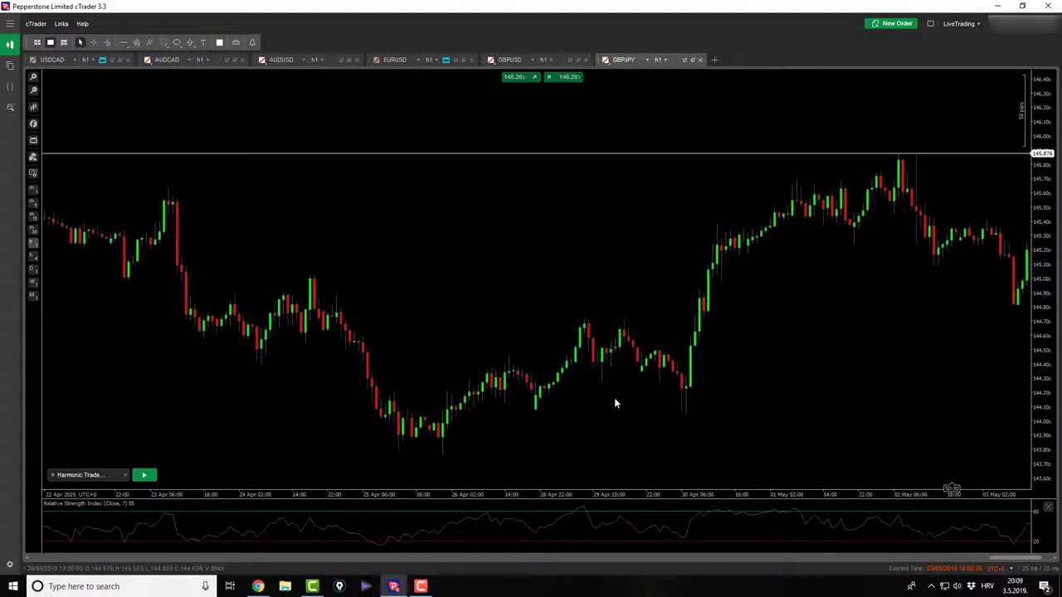
{"action": "middle_click", "coordinate": [681, 419]}
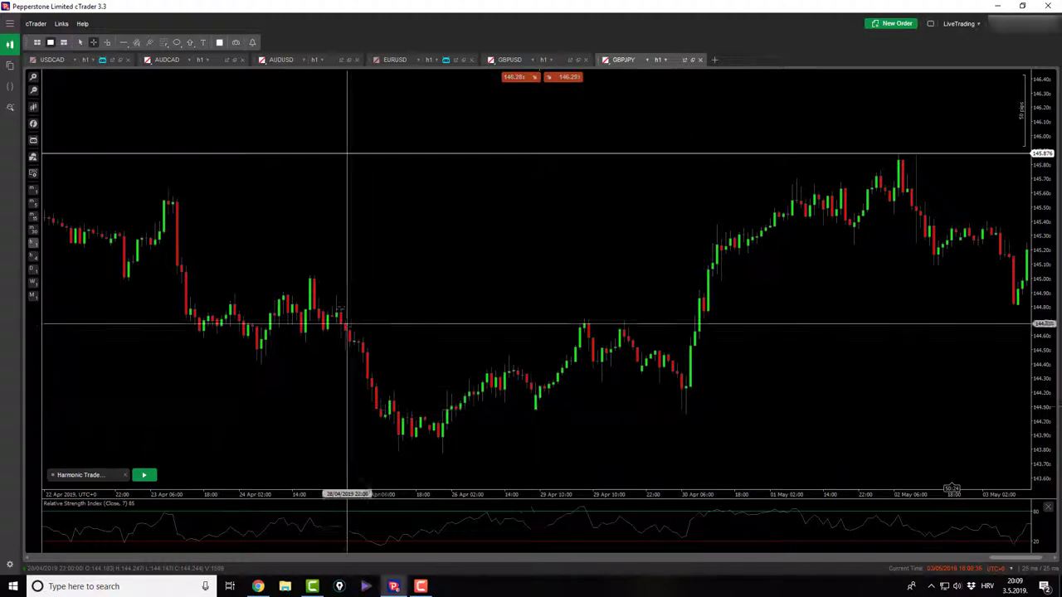
{"action": "left_click_drag", "start_coordinate": [310, 275], "coordinate": [690, 285]}
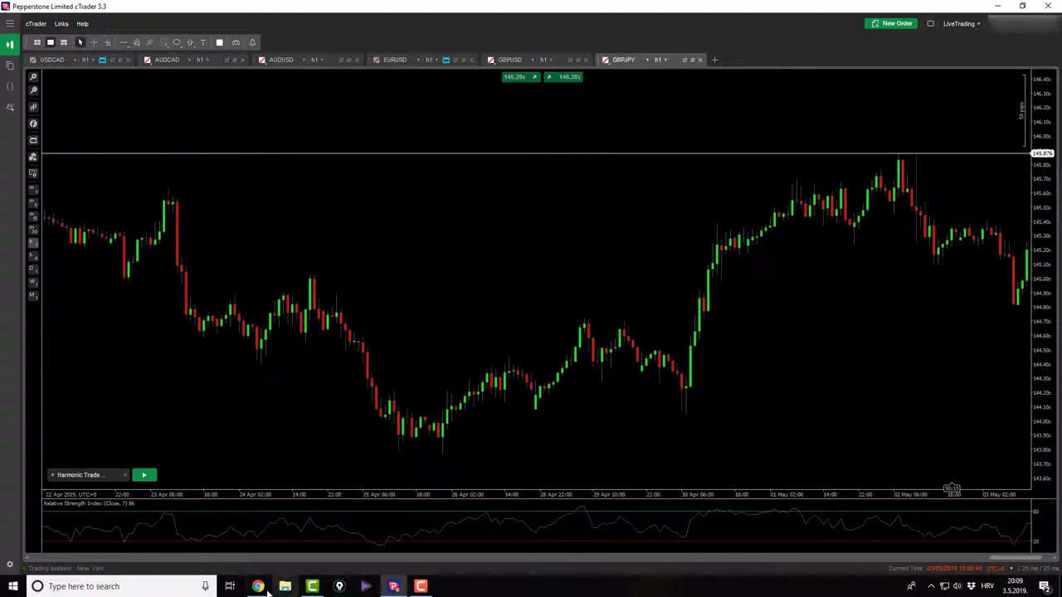
Step: Review the Myfxbook account's growth chart from Jan 07 to May 03 '19, ending at -2.95%
{"action": "left_click", "coordinate": [263, 589]}
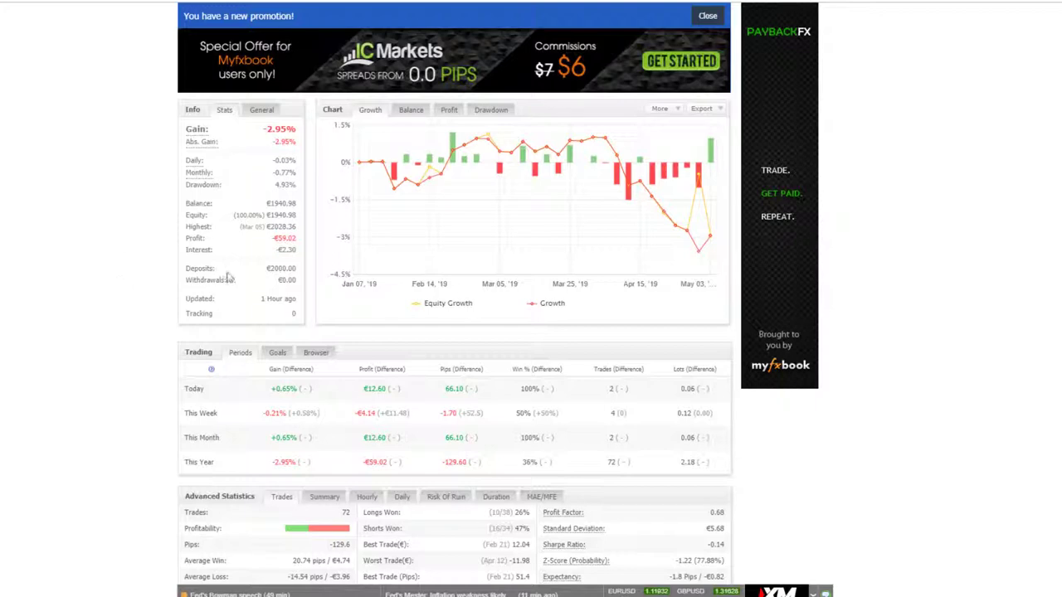
{"action": "mouse_move", "coordinate": [469, 238]}
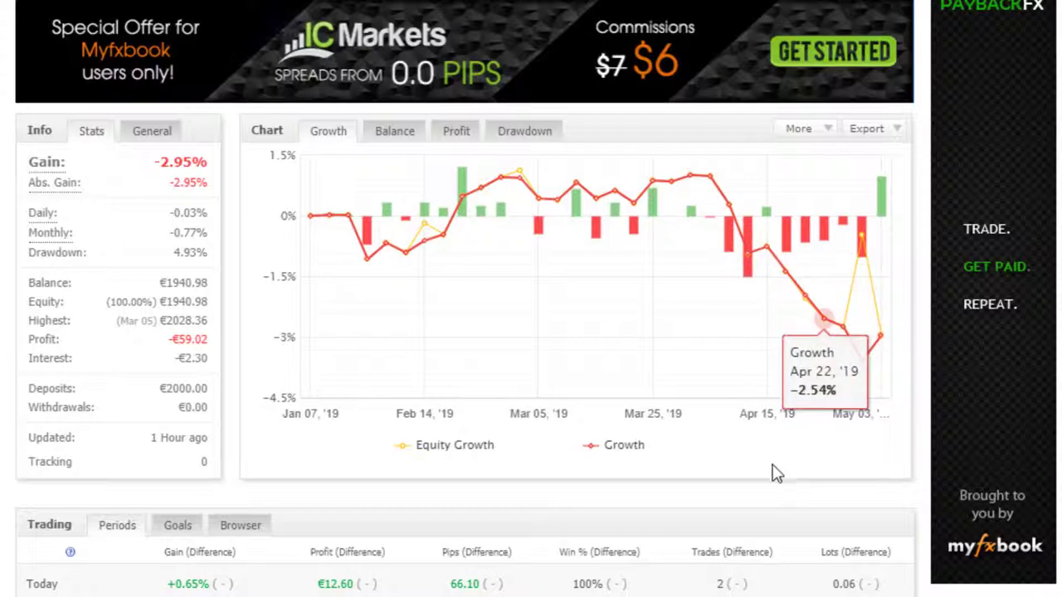
{"action": "scroll", "coordinate": [720, 563], "scroll_direction": "down", "scroll_amount": 7}
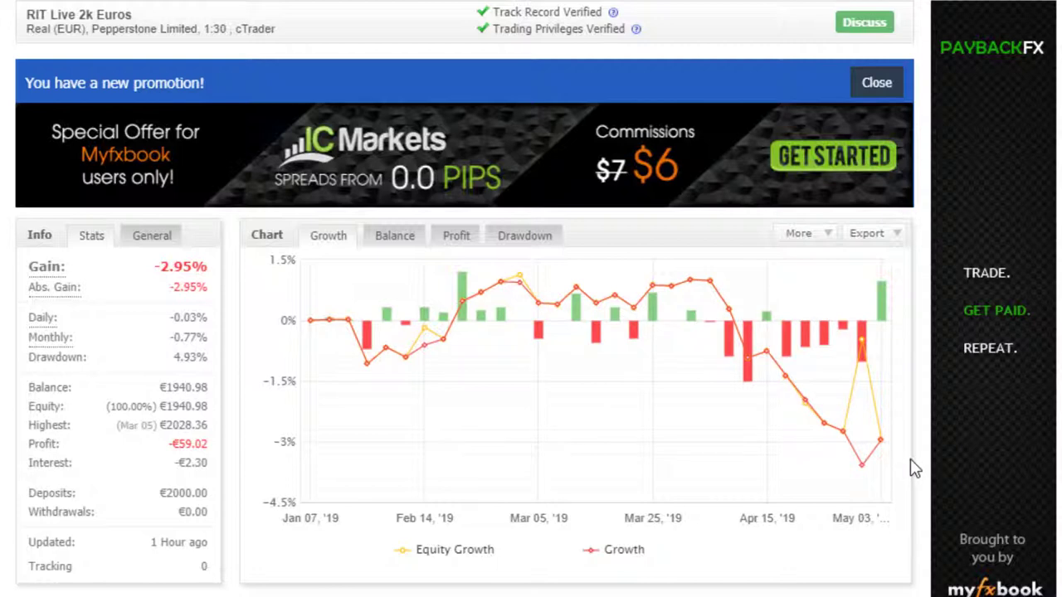
{"action": "mouse_move", "coordinate": [881, 452]}
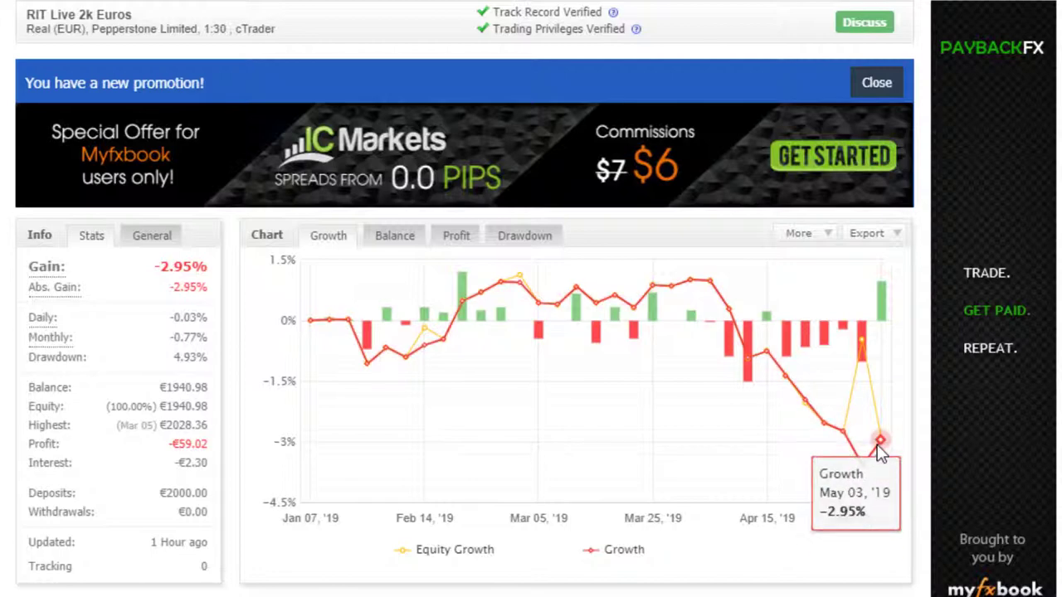
{"action": "scroll", "coordinate": [746, 358], "scroll_direction": "down", "scroll_amount": 6}
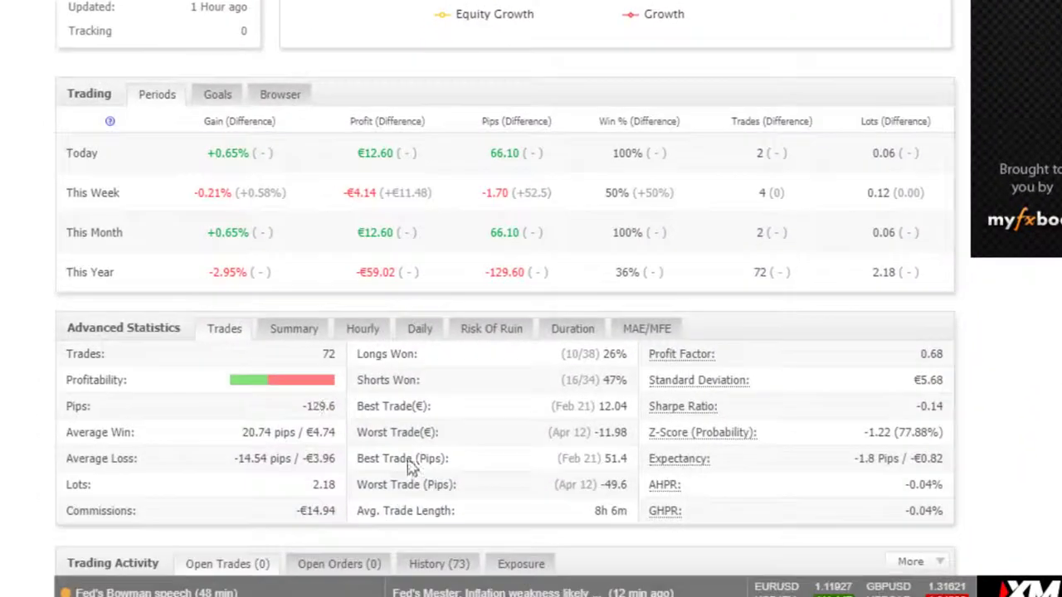
{"action": "scroll", "coordinate": [409, 467], "scroll_direction": "down", "scroll_amount": 2}
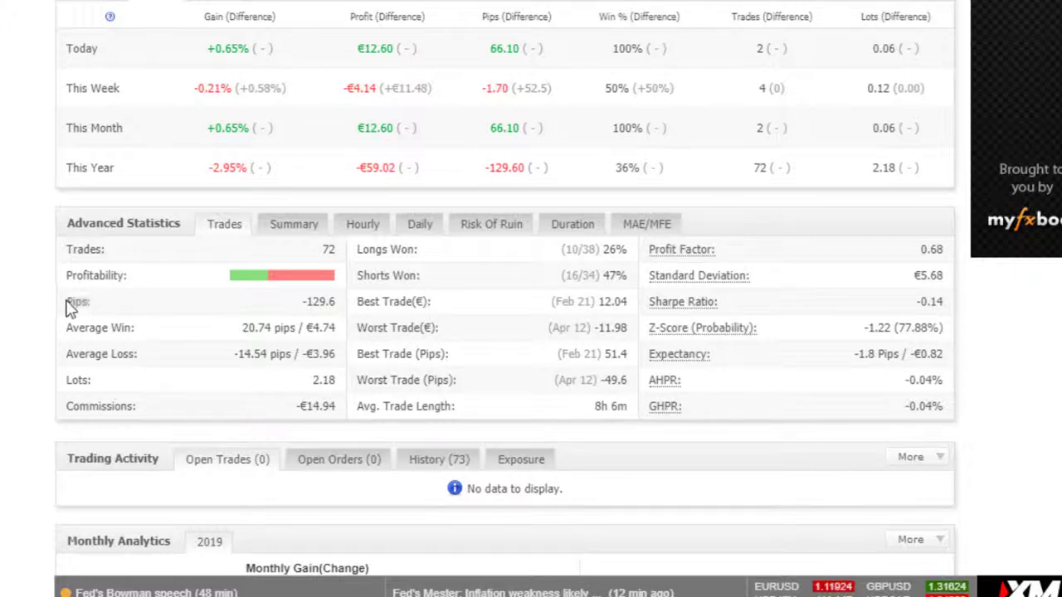
{"action": "left_click_drag", "start_coordinate": [66, 303], "coordinate": [344, 304]}
{"action": "left_click", "coordinate": [343, 305]}
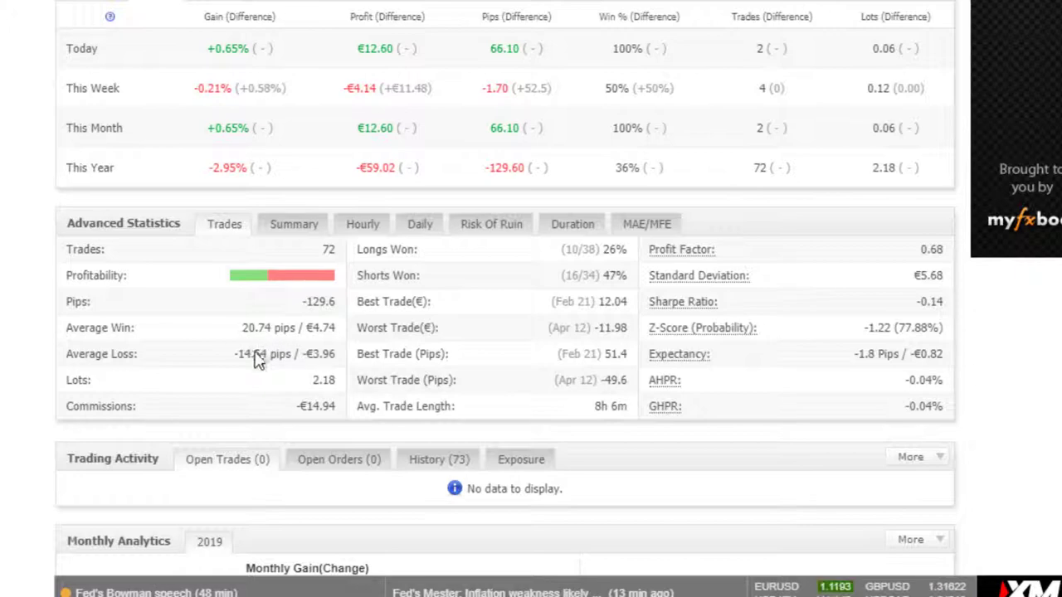
{"action": "scroll", "coordinate": [257, 354], "scroll_direction": "up", "scroll_amount": 4}
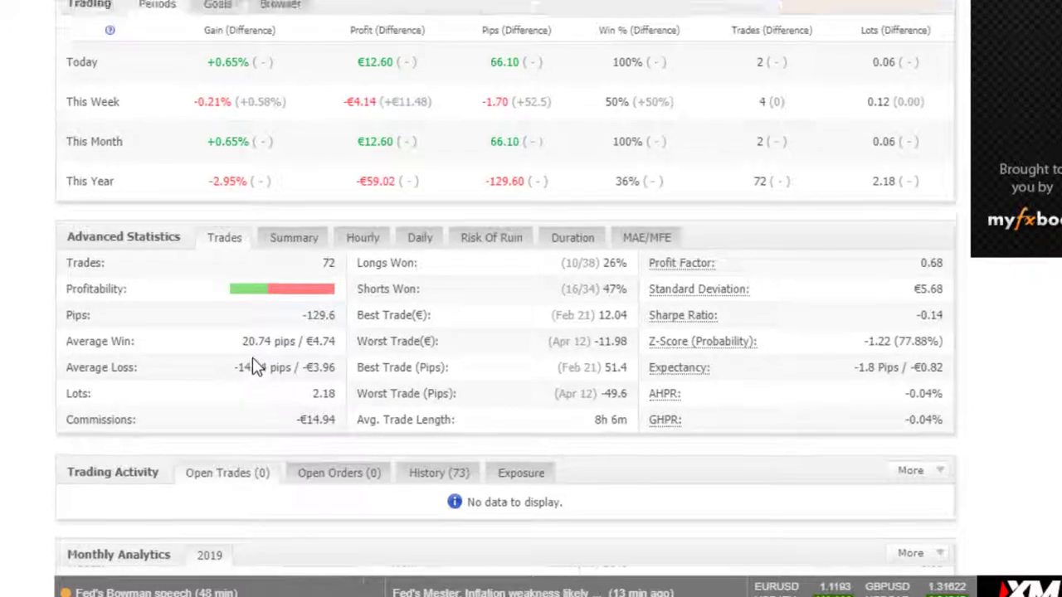